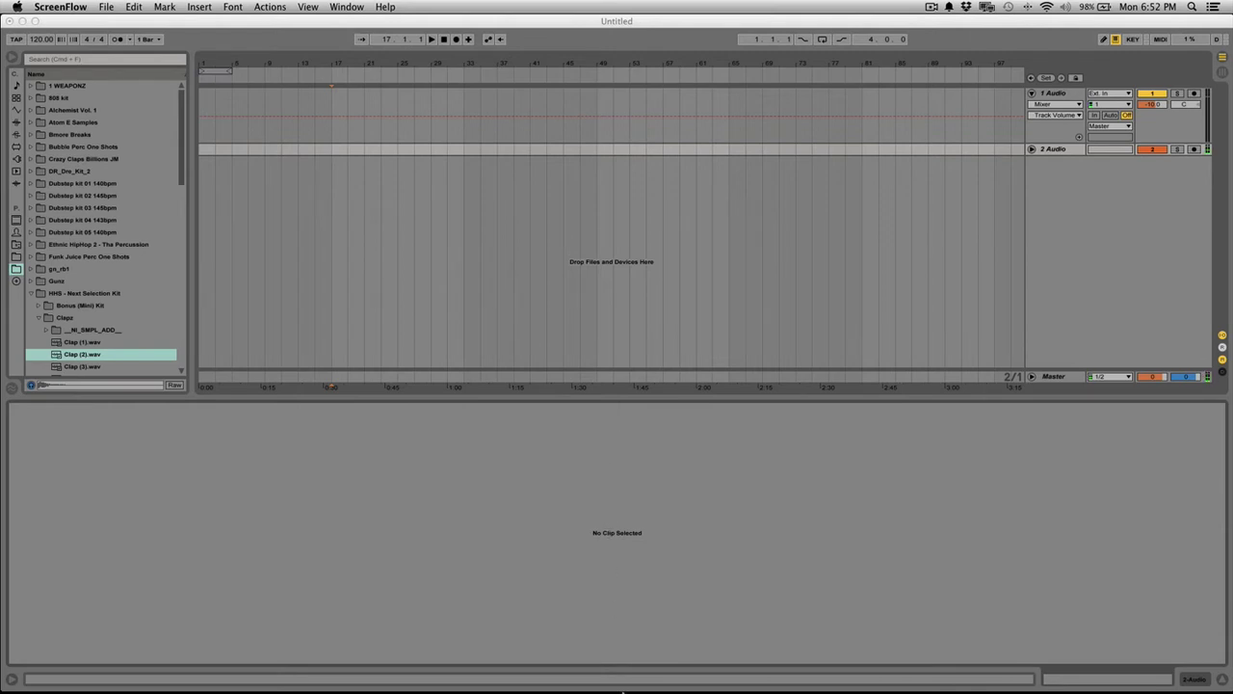
Step: Switch to iTunes, preview Crescent Phase from the How To Warp playlist at a lower volume, and minimise the window
left_click(627, 664)
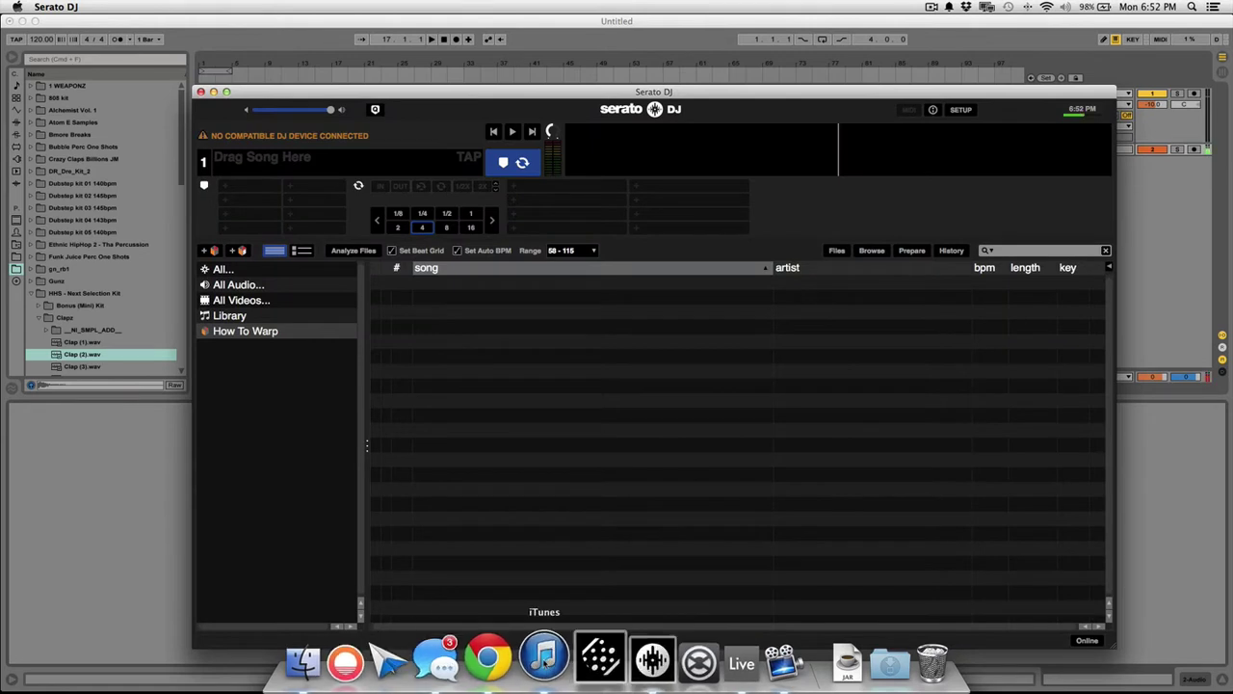
left_click(545, 658)
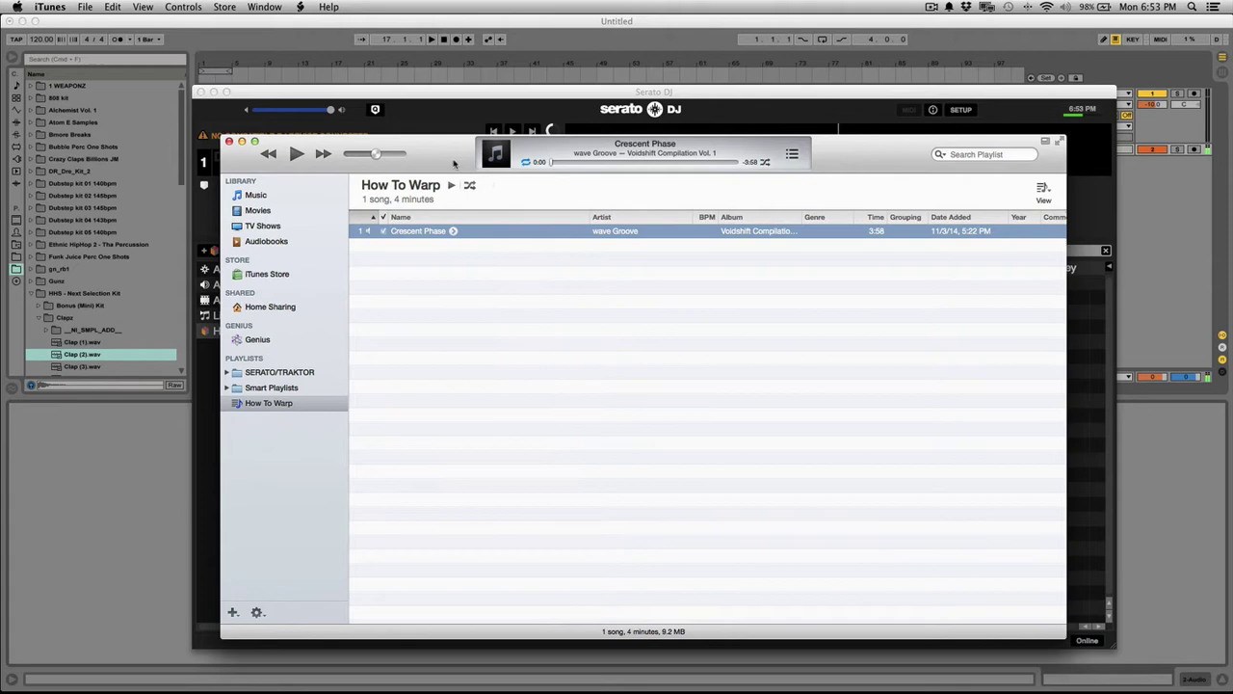
left_click_drag(446, 160, 551, 194)
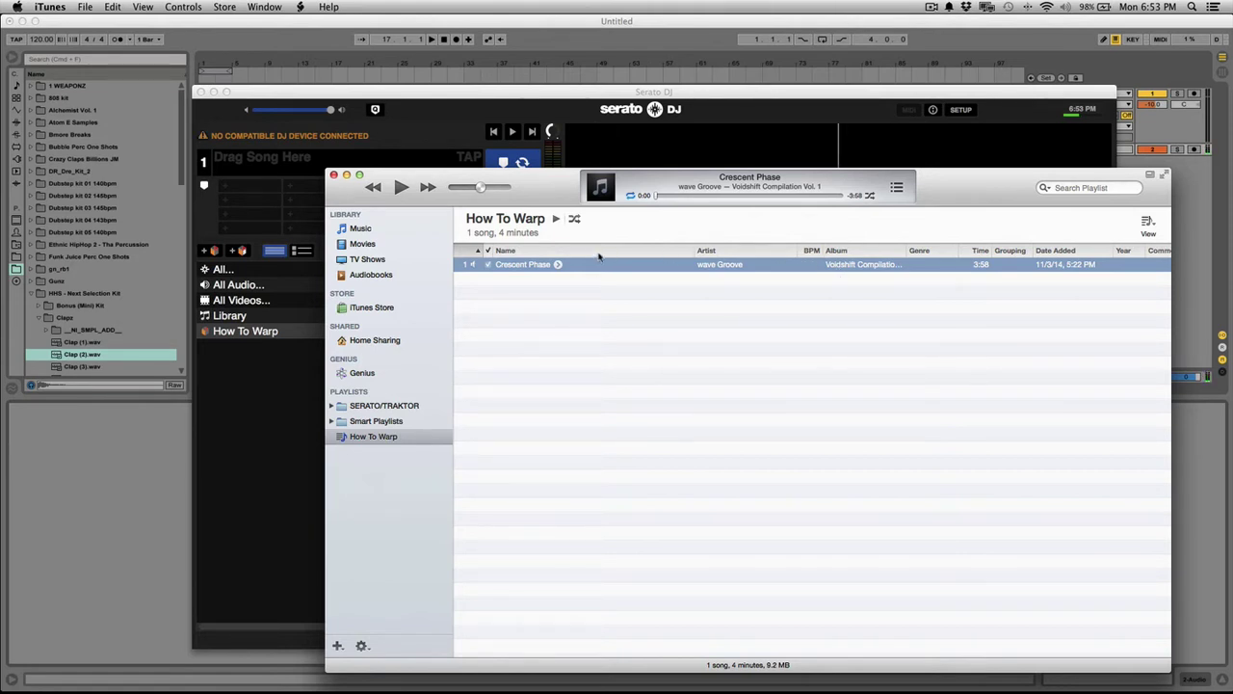
key("space")
left_click_drag(482, 187, 472, 190)
left_click(680, 199)
left_click(346, 174)
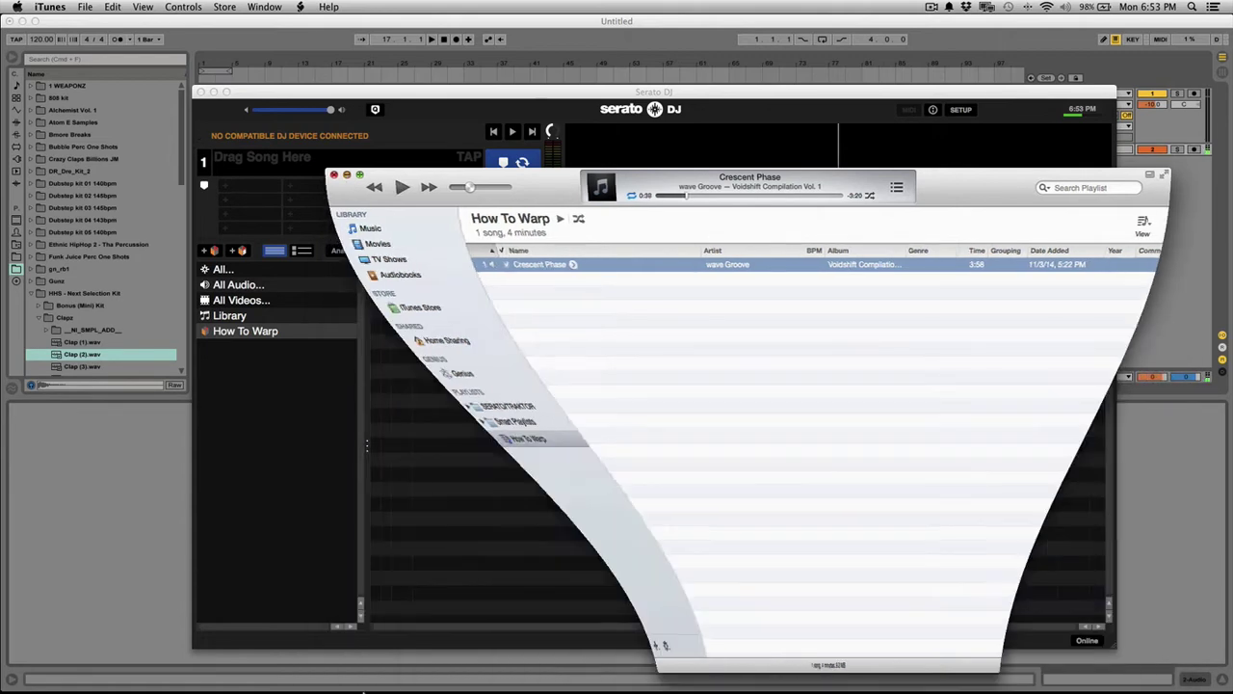
Step: Switch to Finder and add 14 wave Groove - Crescent Phase.mp3 to the How To Warp crate in Serato DJ
left_click(315, 680)
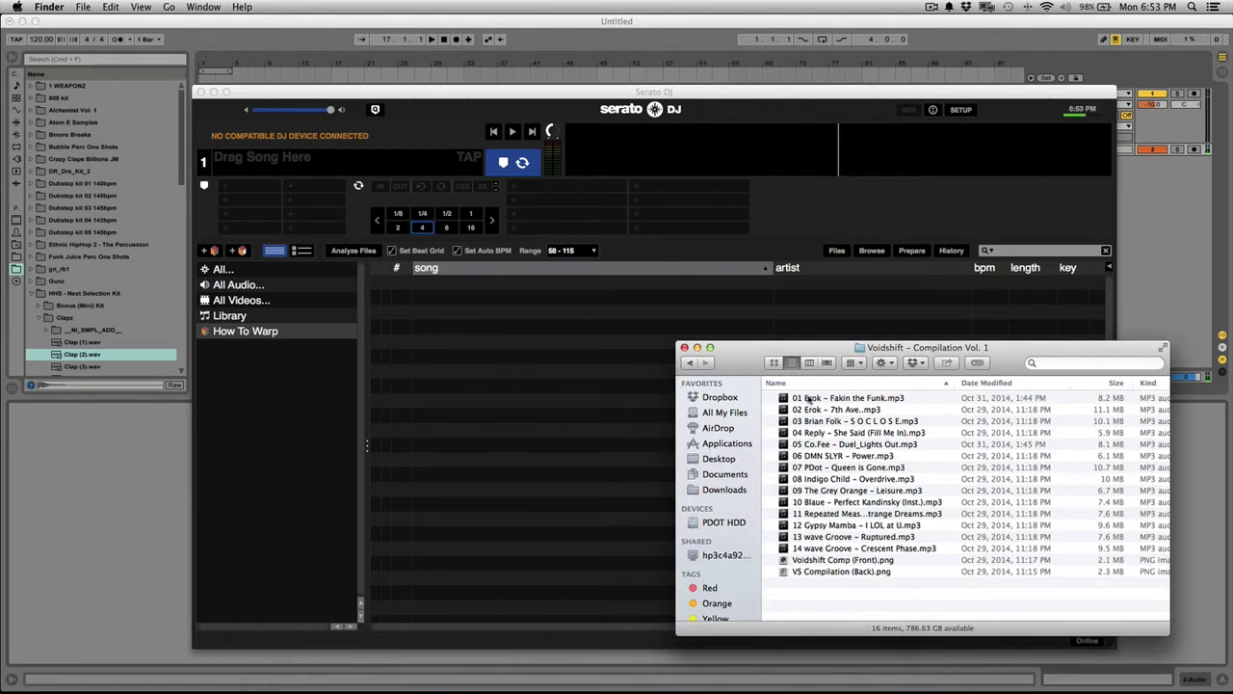
left_click_drag(855, 549, 493, 324)
left_click(468, 309)
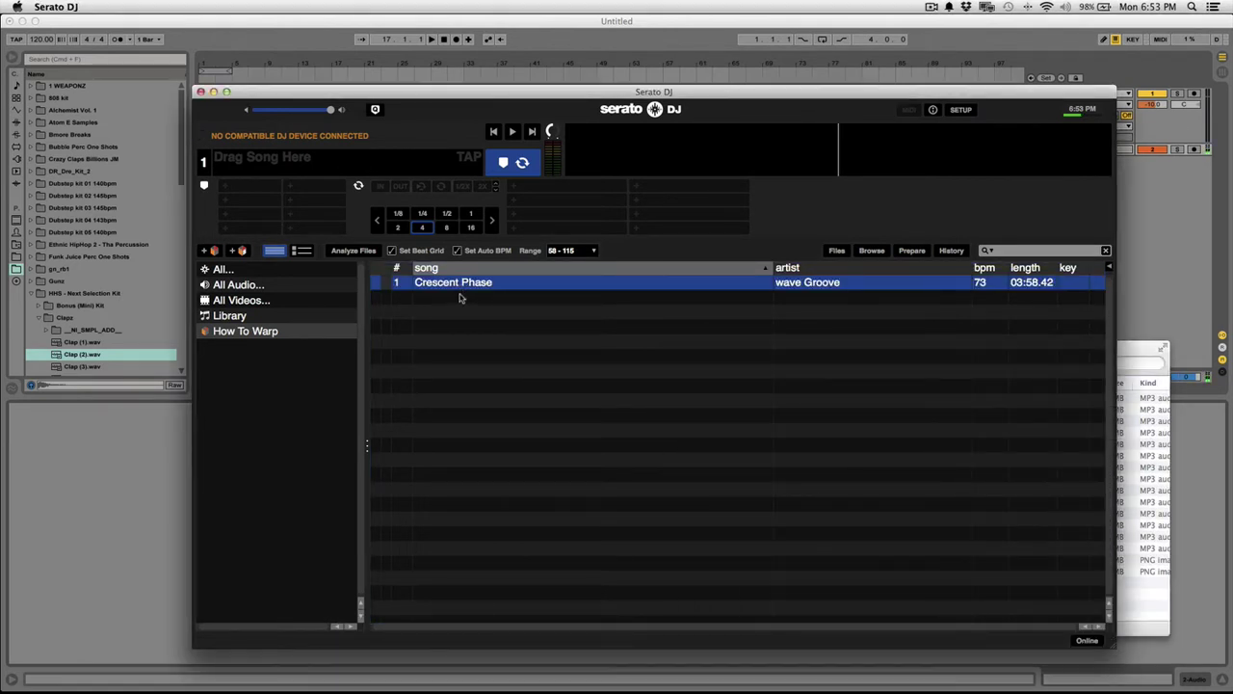
Step: Choose the 58 - 115 BPM range and analyze the Crescent Phase file
left_click(566, 249)
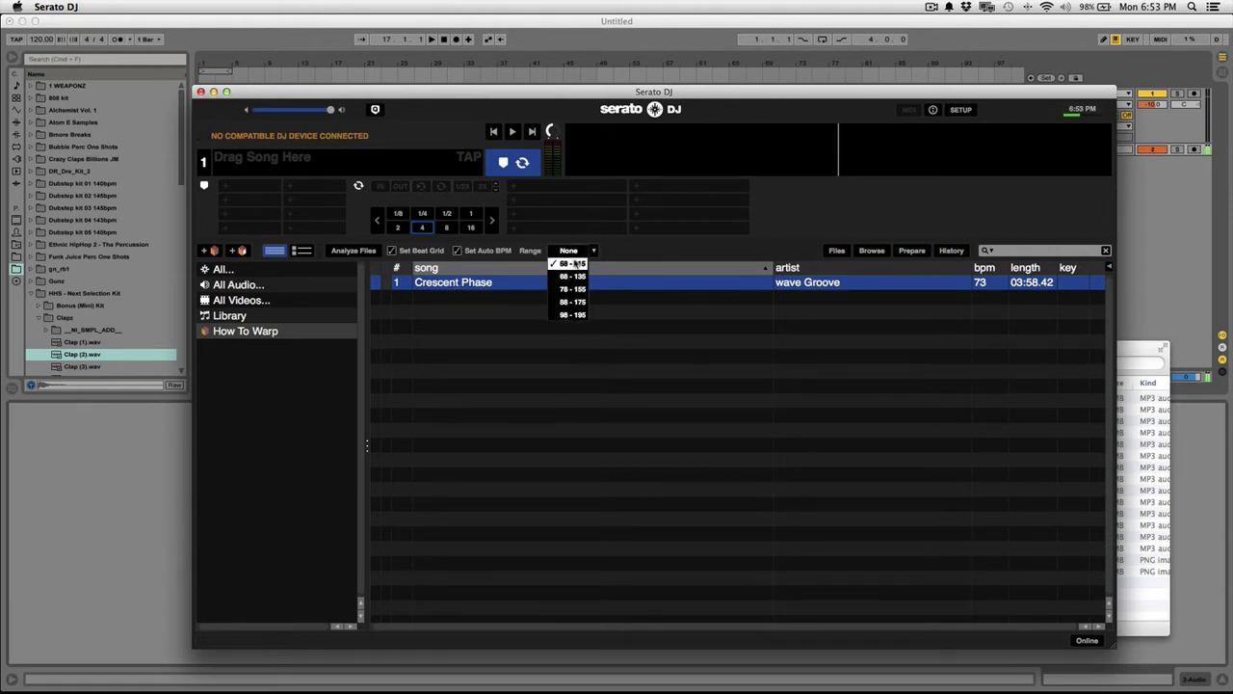
left_click(572, 264)
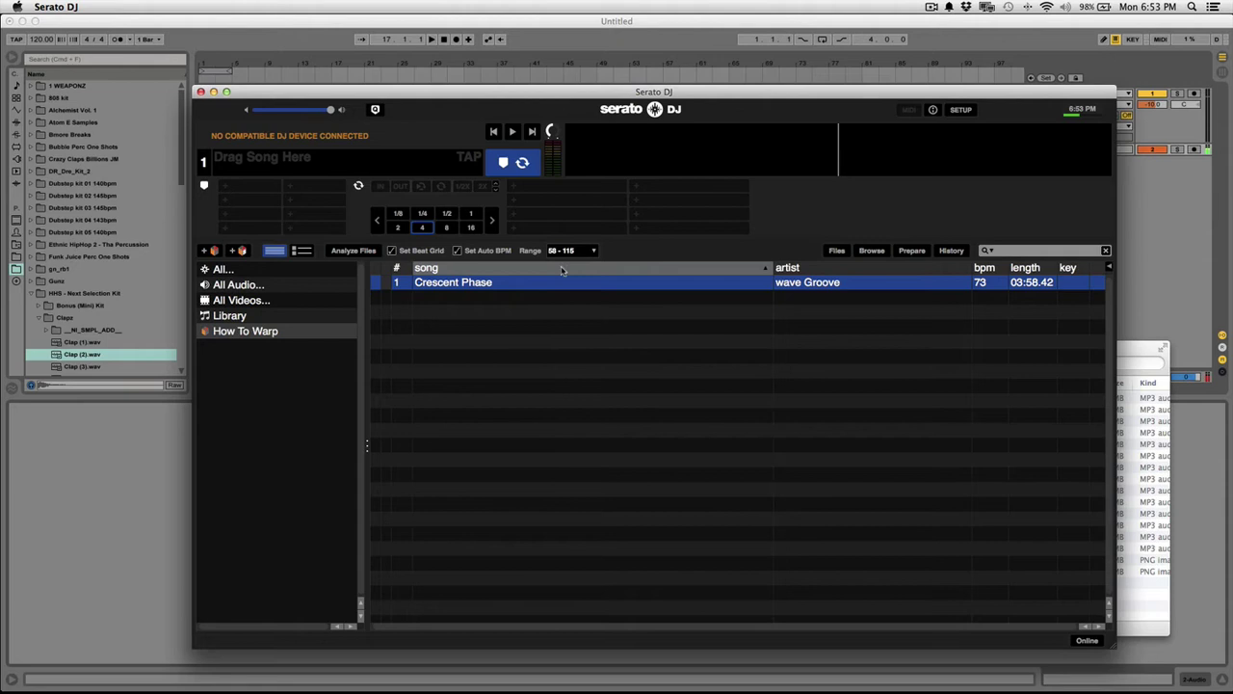
left_click(353, 250)
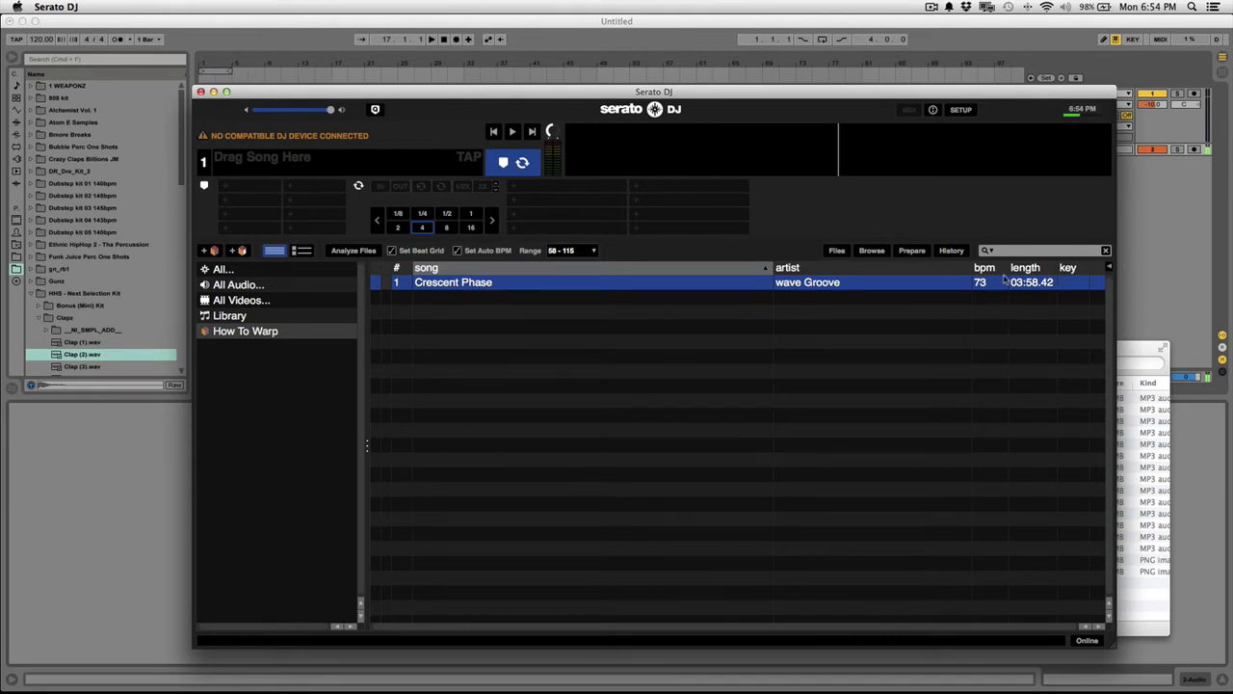
Step: Switch to Ableton Live, set the tempo to 73 BPM and place the Crescent Phase MP3 from Finder on 1 Audio at bar 17
left_click(56, 27)
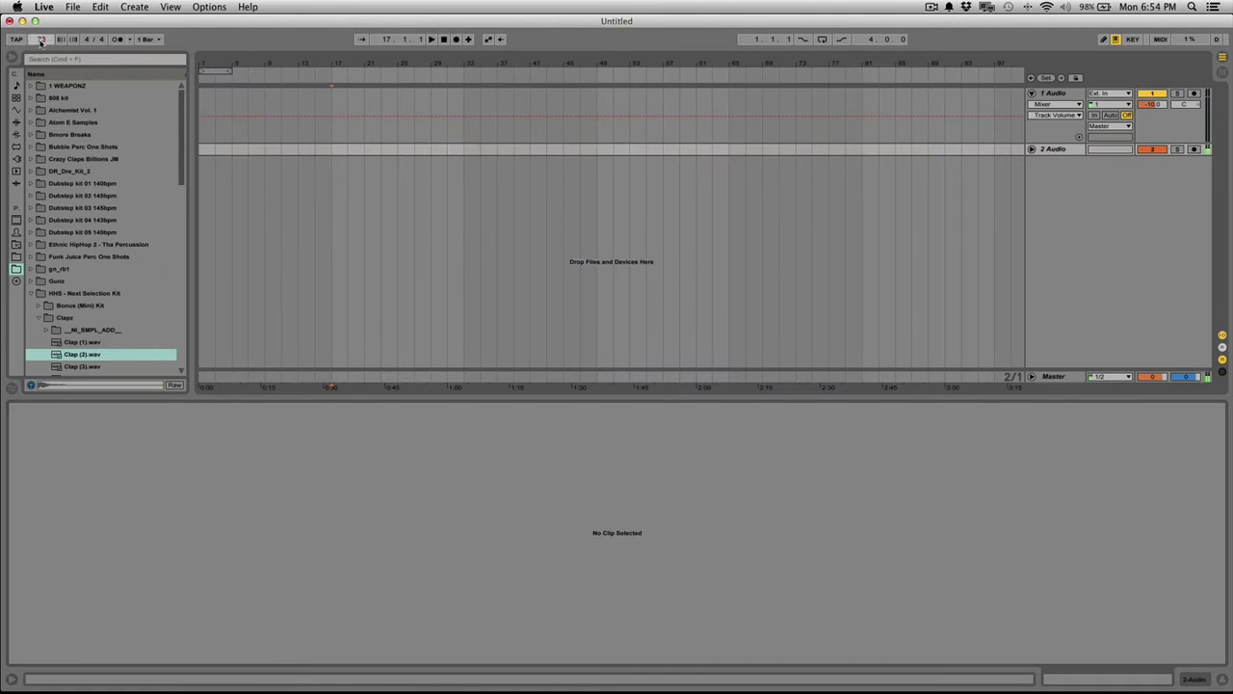
key("Return")
mouse_move(470, 683)
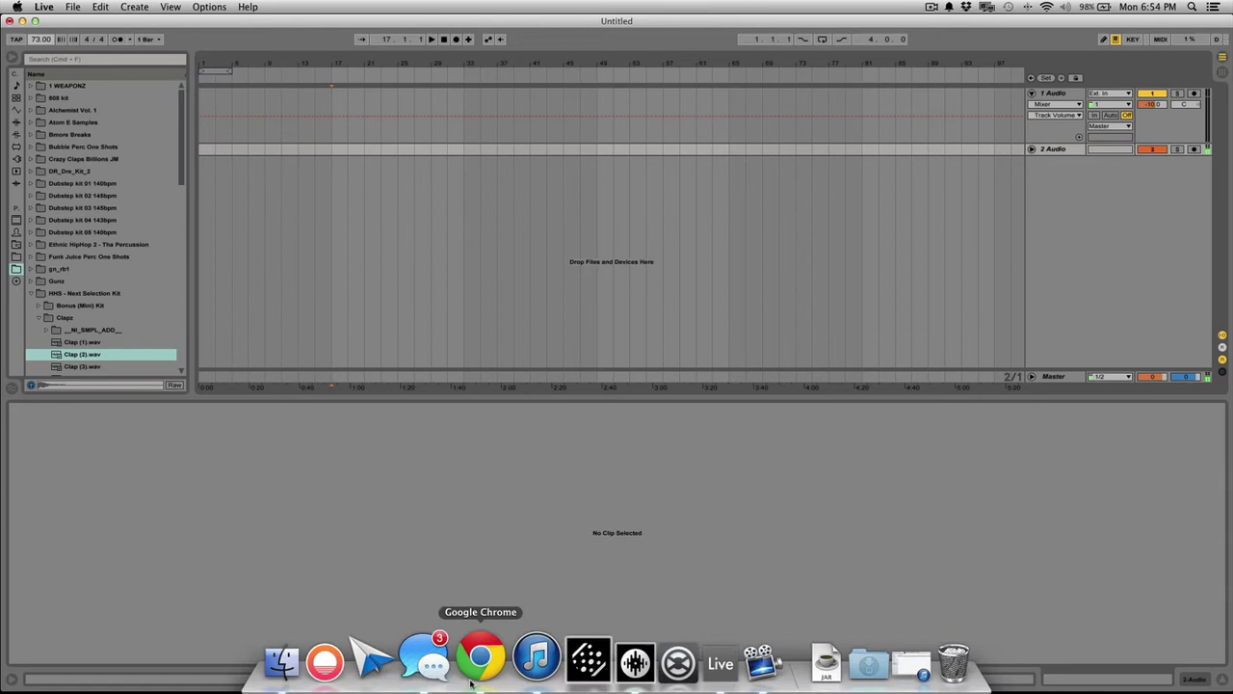
left_click(281, 663)
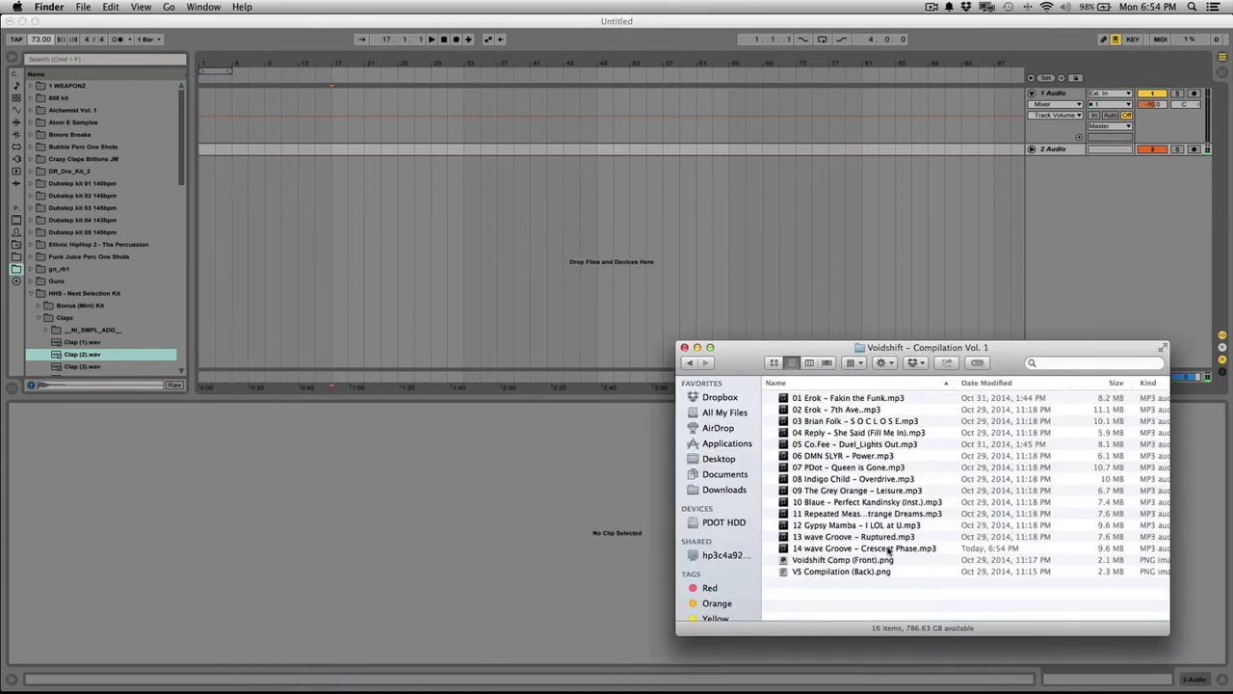
mouse_move(889, 549)
left_mouse_down()
mouse_move(740, 262)
mouse_move(387, 106)
mouse_move(334, 104)
left_mouse_up()
left_click(354, 264)
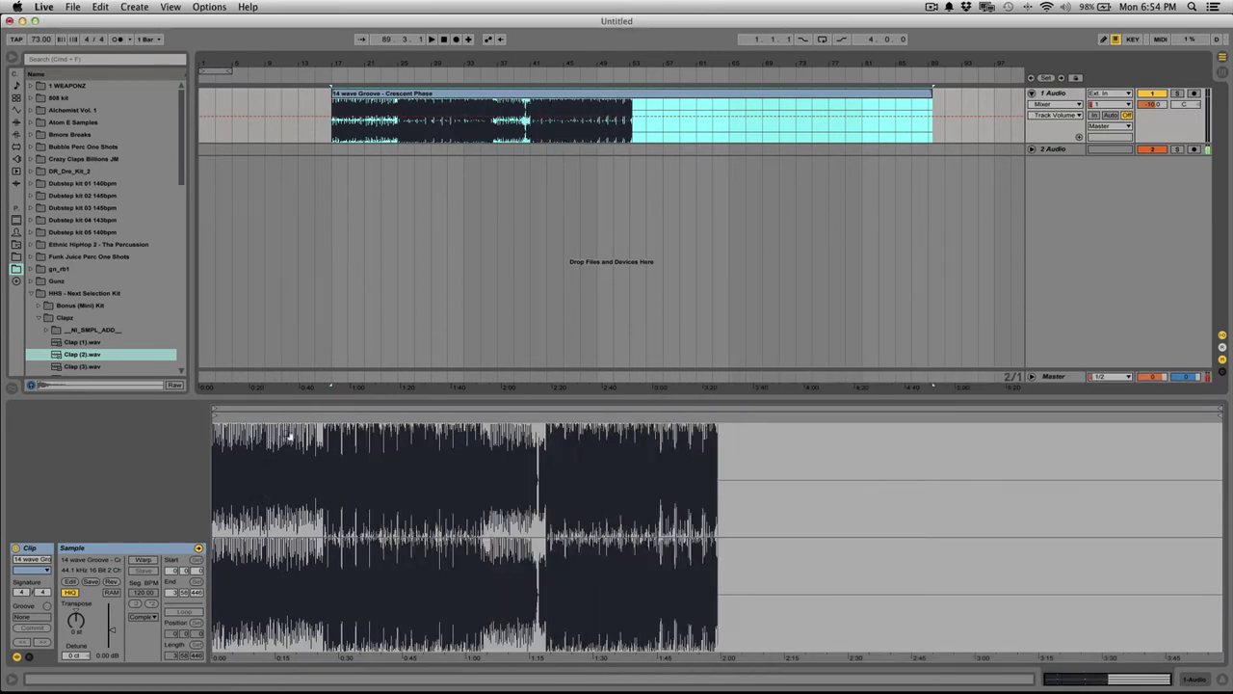
Step: Move the clip's start marker onto the first transient of the Crescent Phase waveform
left_click_drag(248, 439, 247, 626)
scroll(344, 472, "left", 10)
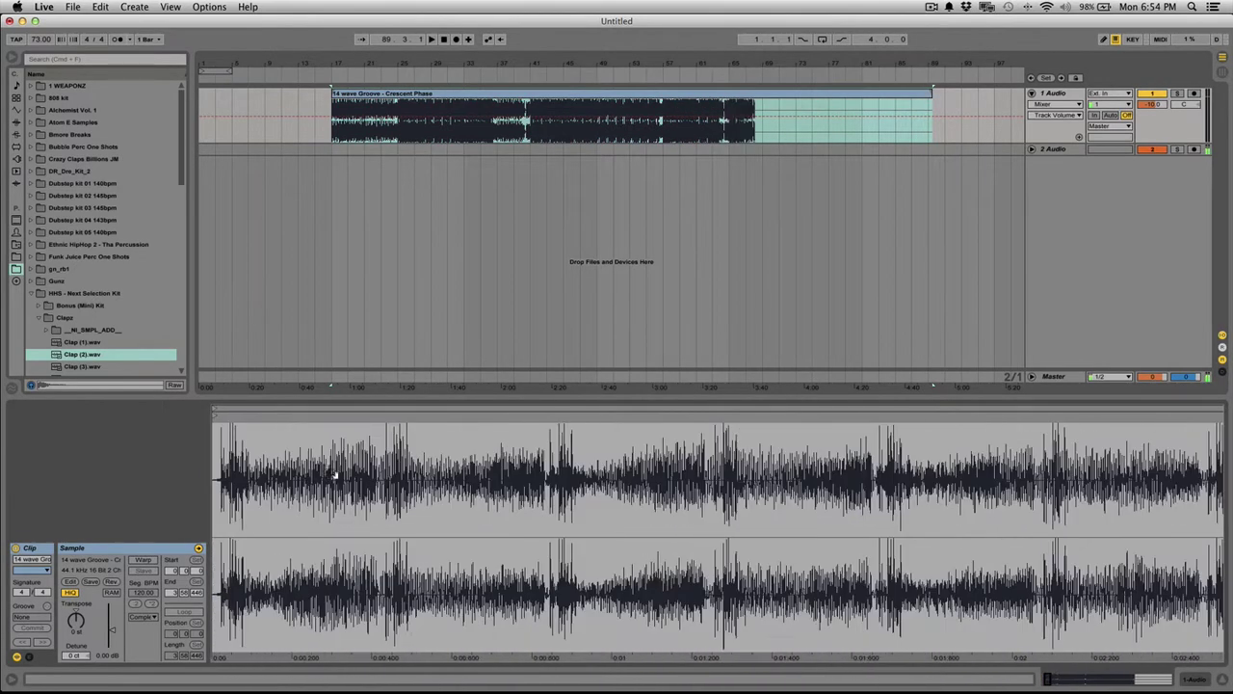
left_click_drag(222, 440, 222, 496)
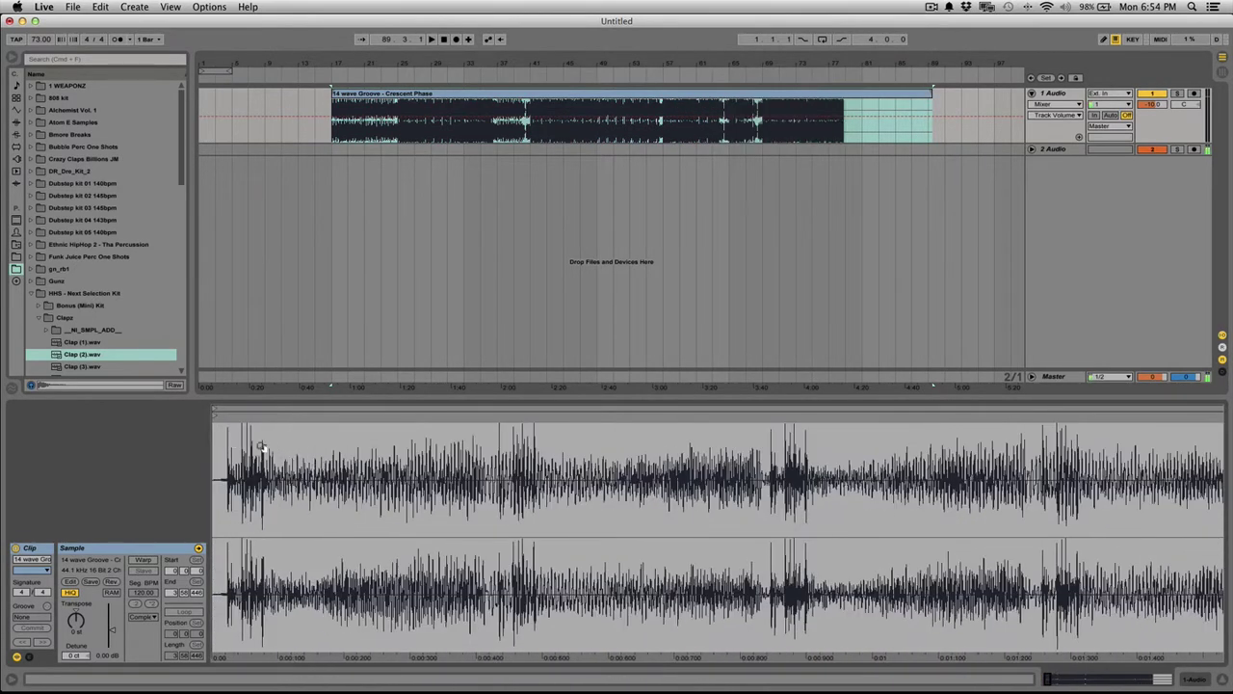
left_click_drag(237, 440, 245, 491)
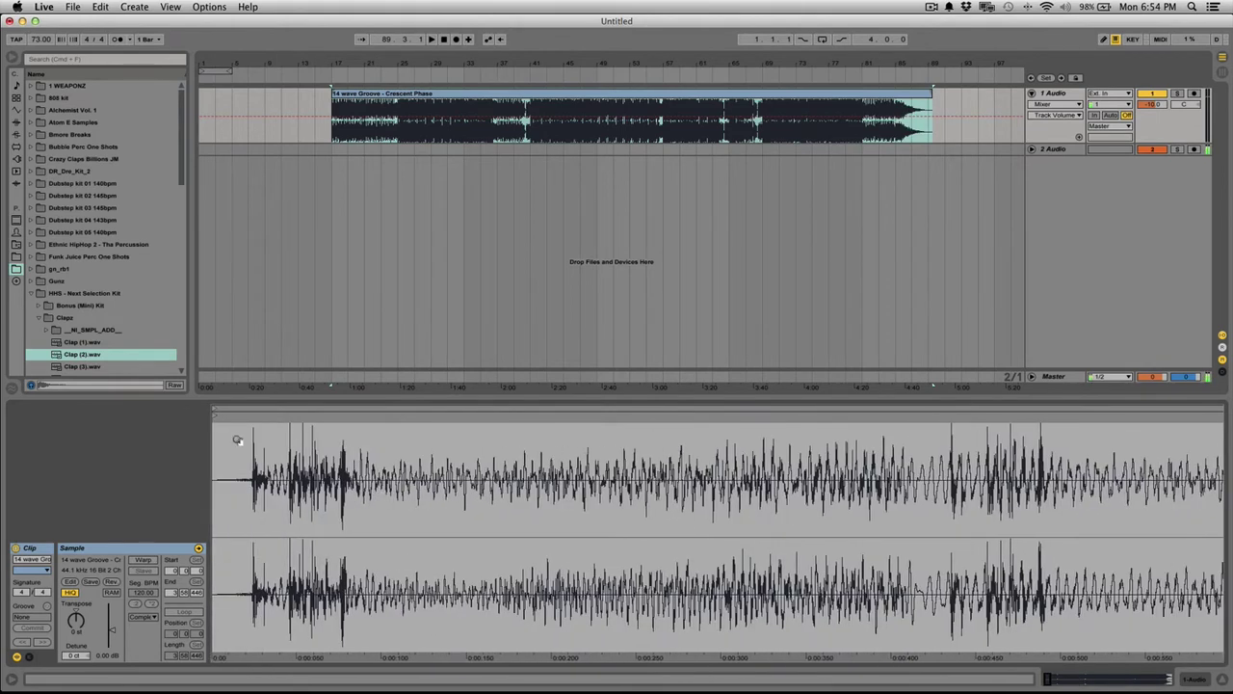
left_click_drag(216, 414, 252, 416)
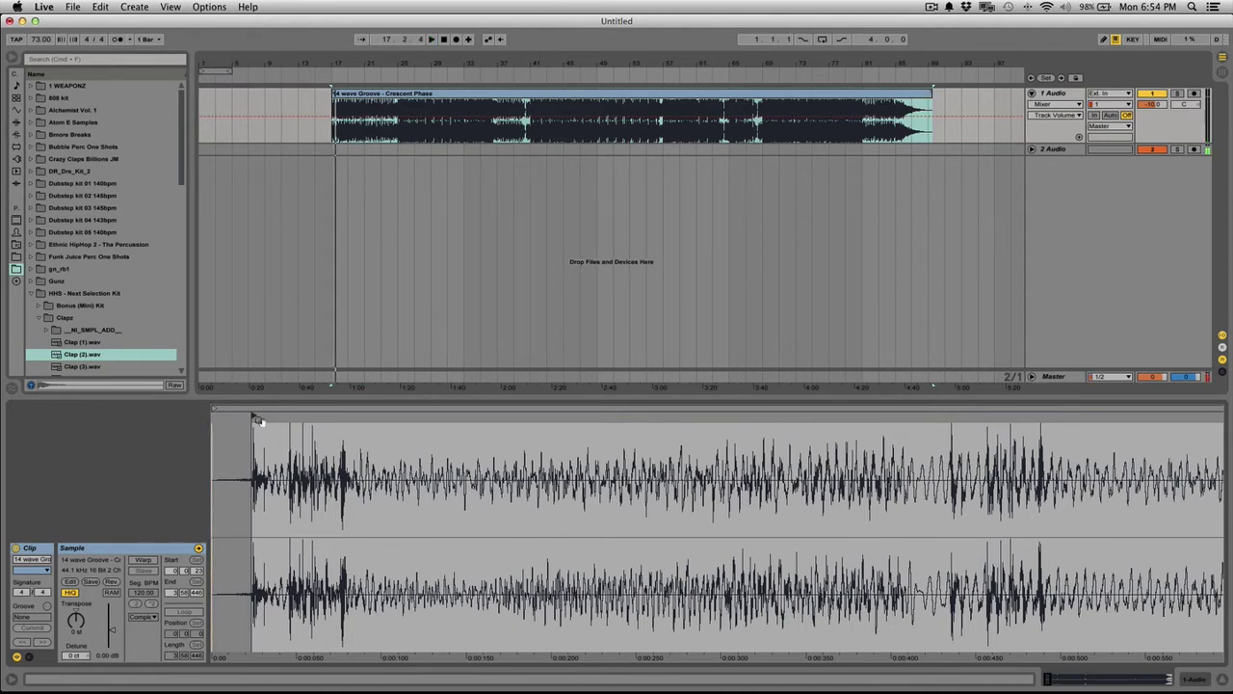
Step: Set 1.1.1 at the clip's start marker and warp the clip at 73.00 BPM from there
right_click(255, 416)
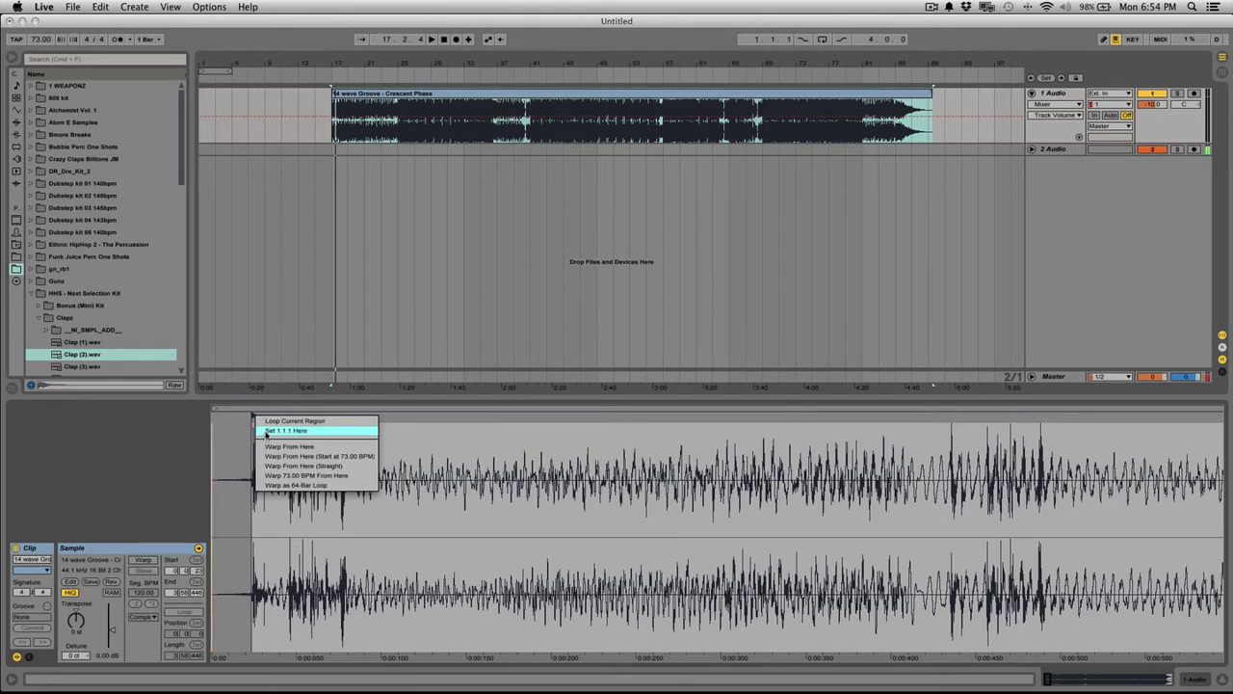
left_click(267, 435)
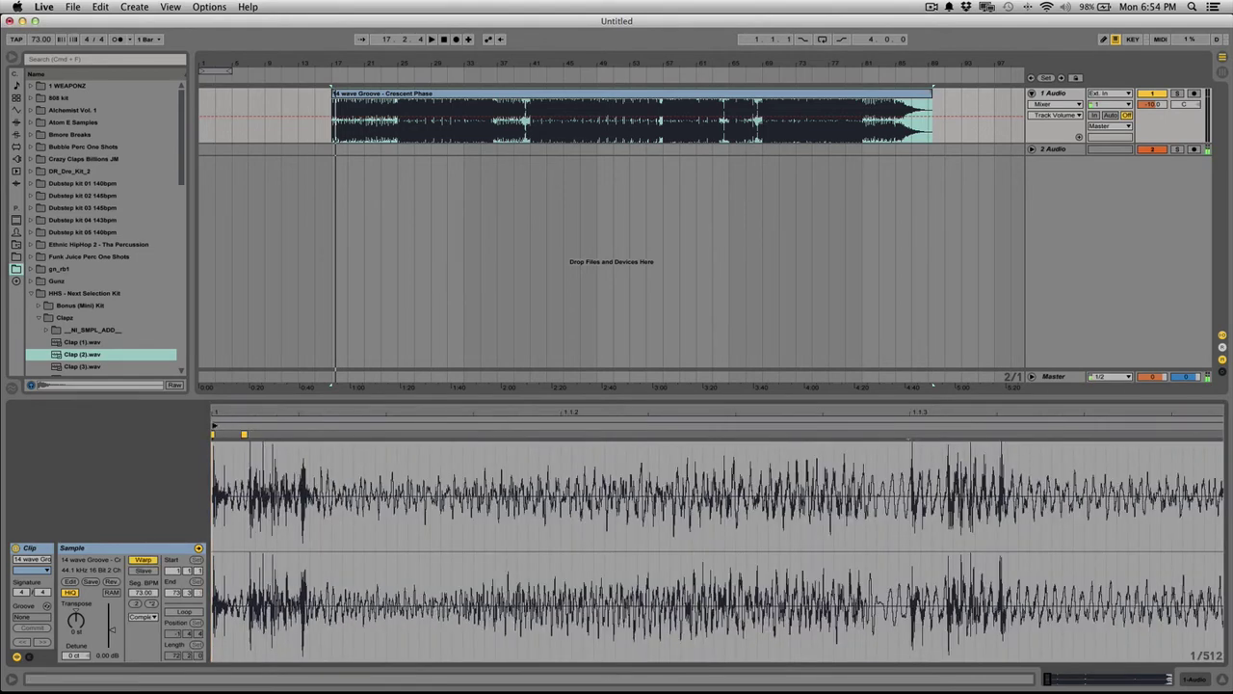
right_click(214, 428)
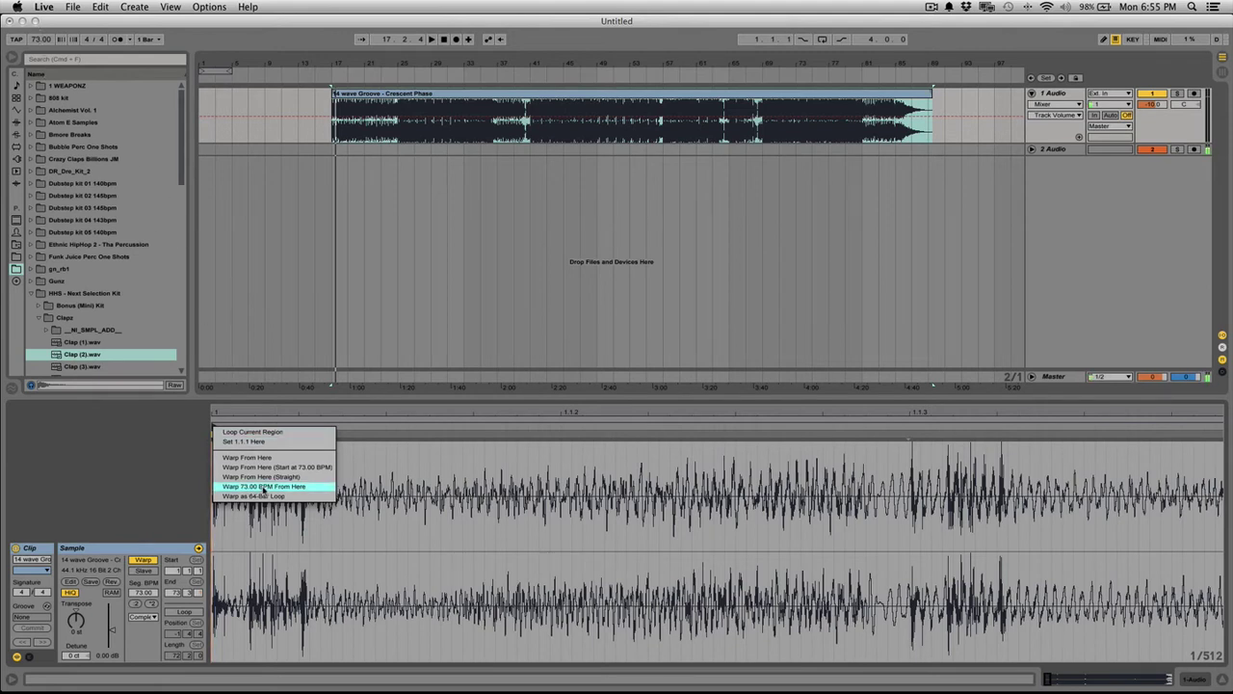
left_click(263, 486)
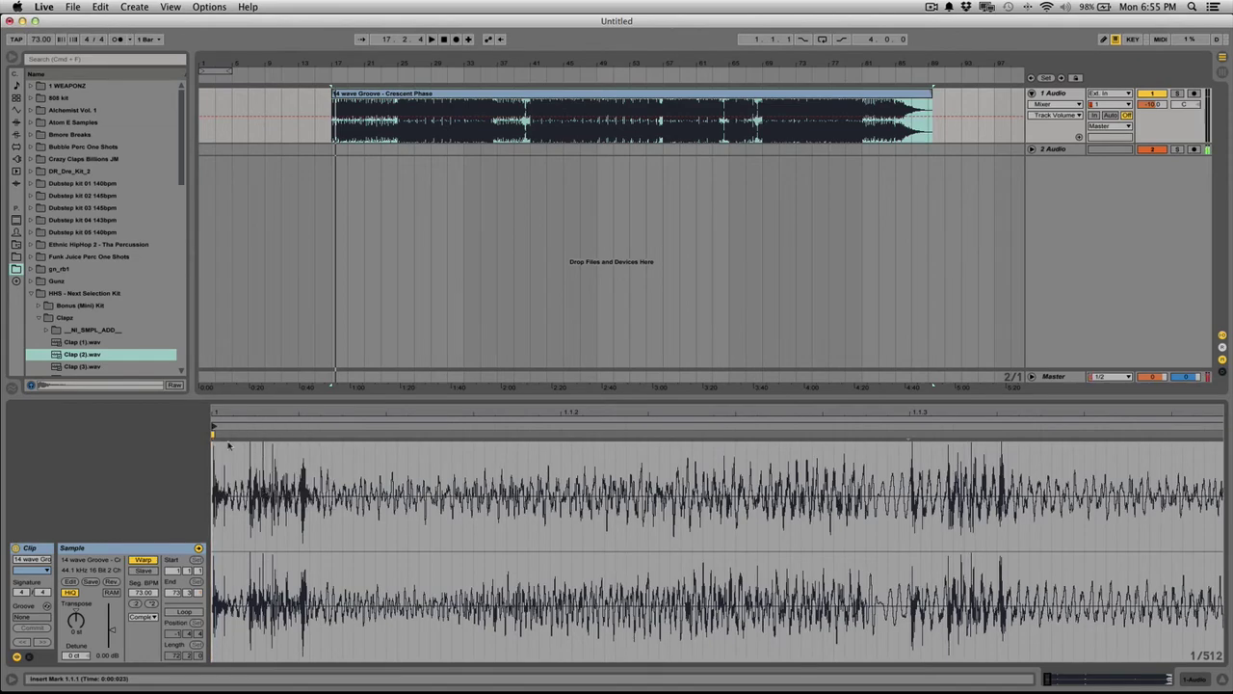
Step: Play the warped clip at its start, just before bar 9 and just before bar 41 to check the beats against the grid
left_click_drag(231, 413, 231, 289)
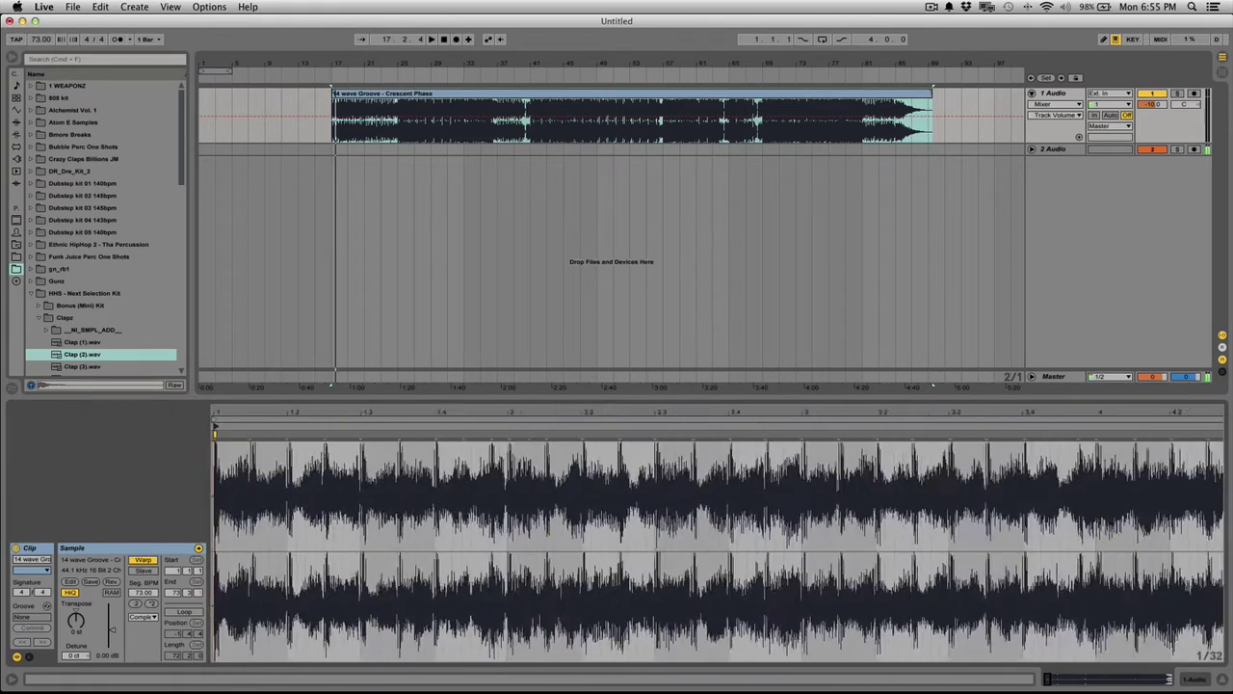
left_click_drag(228, 337, 228, 309)
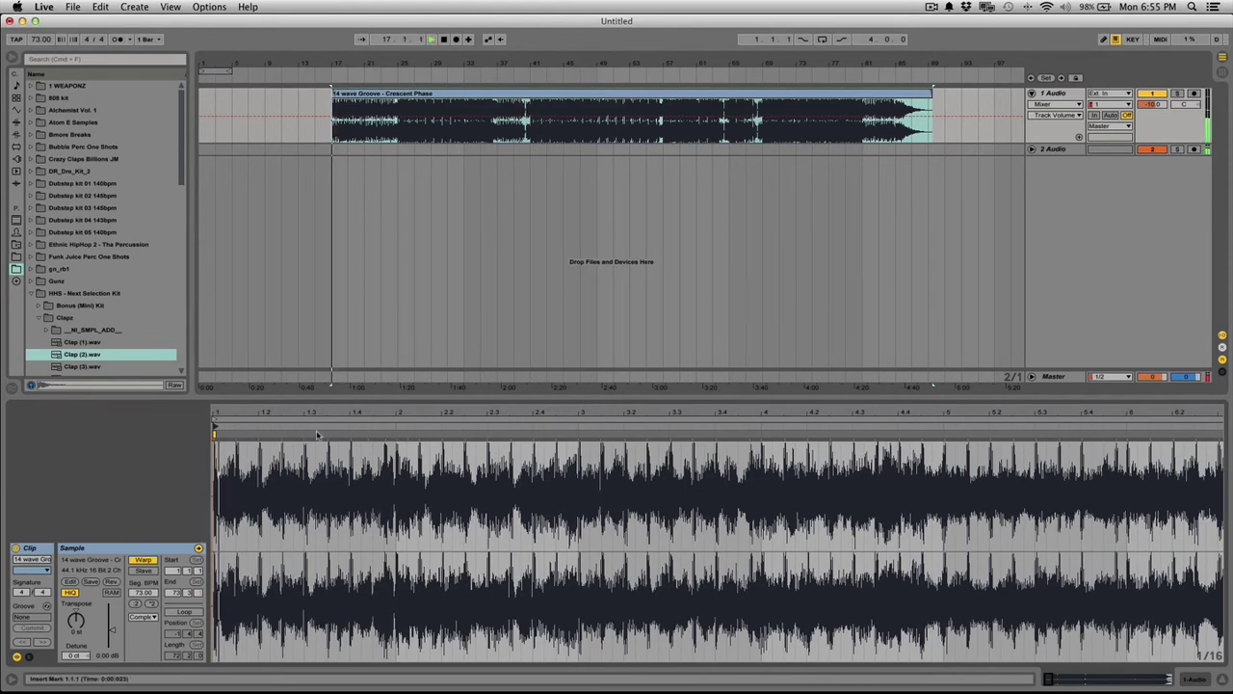
key("space")
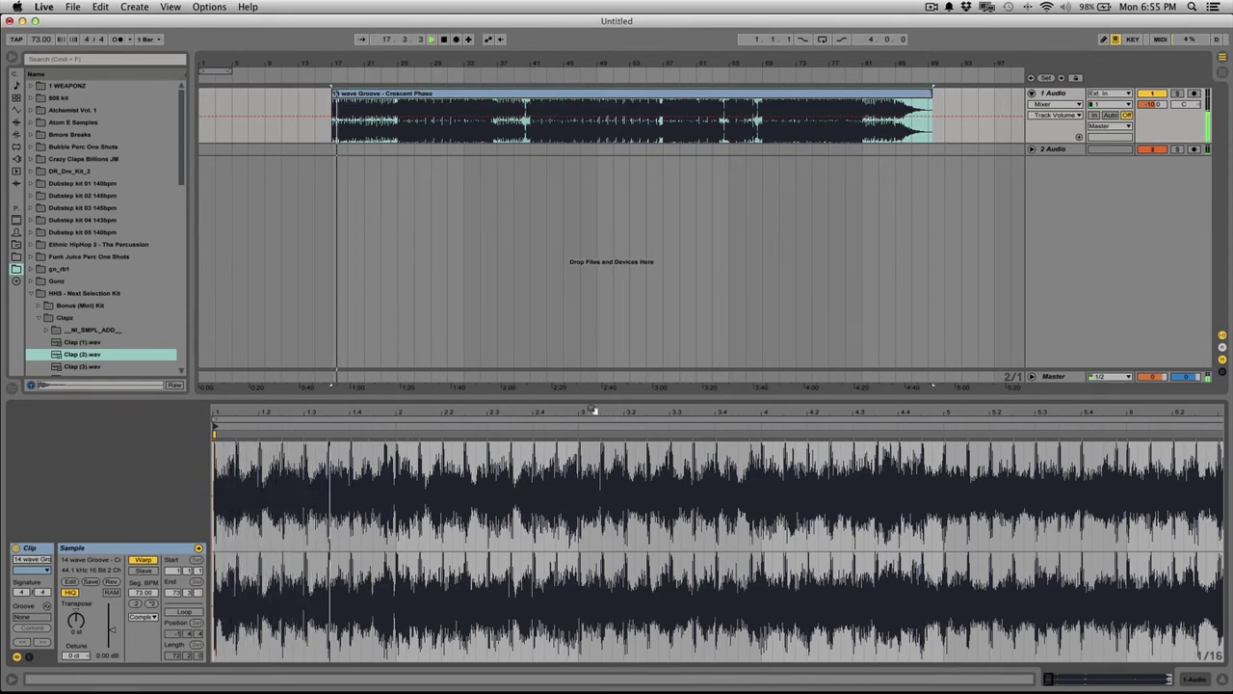
left_click_drag(595, 412, 595, 385)
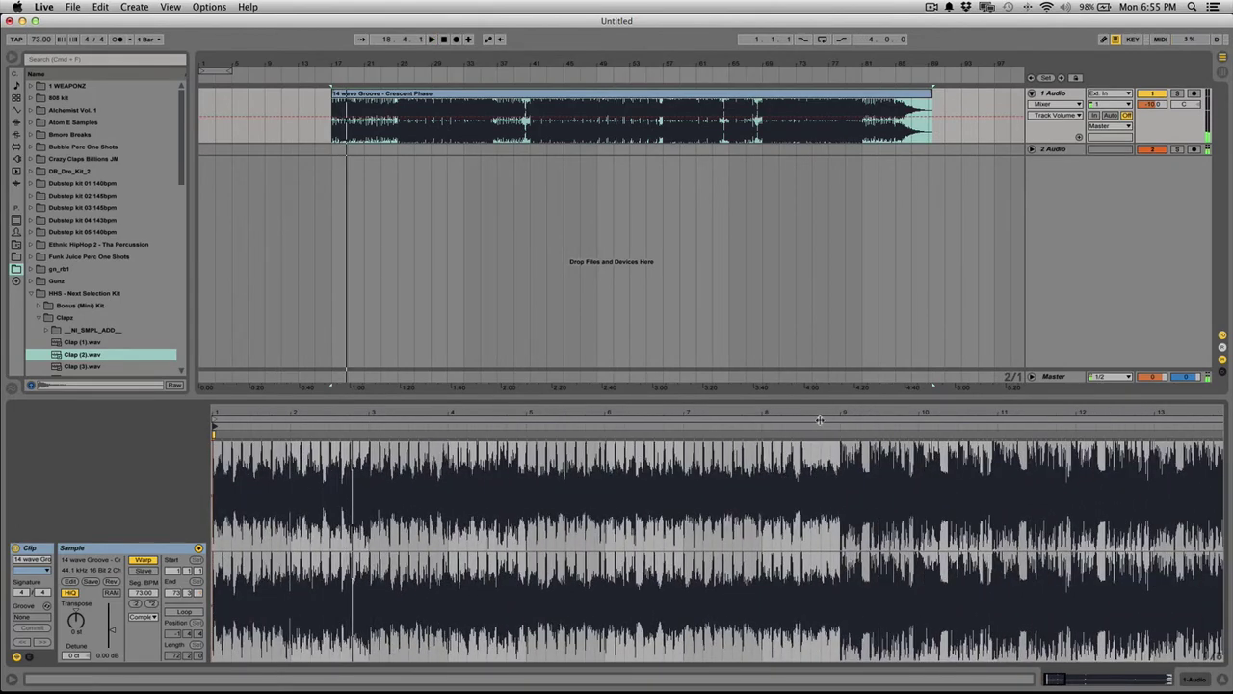
left_click_drag(824, 411, 789, 468)
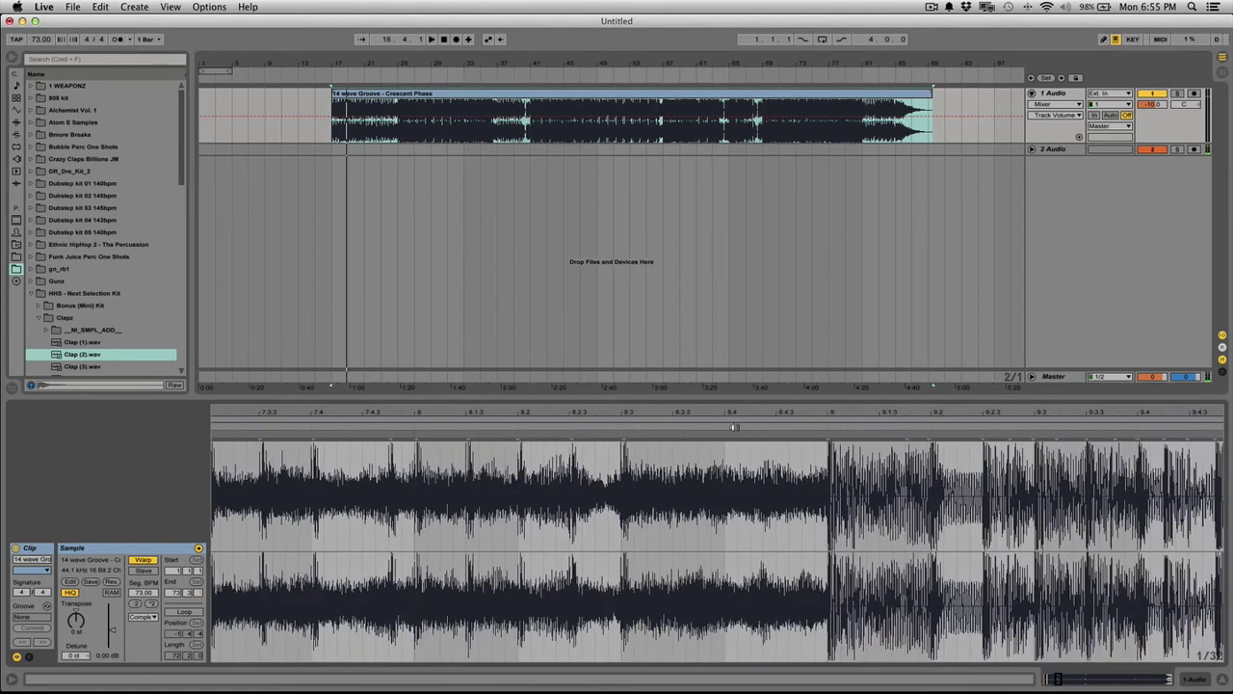
left_click(658, 434)
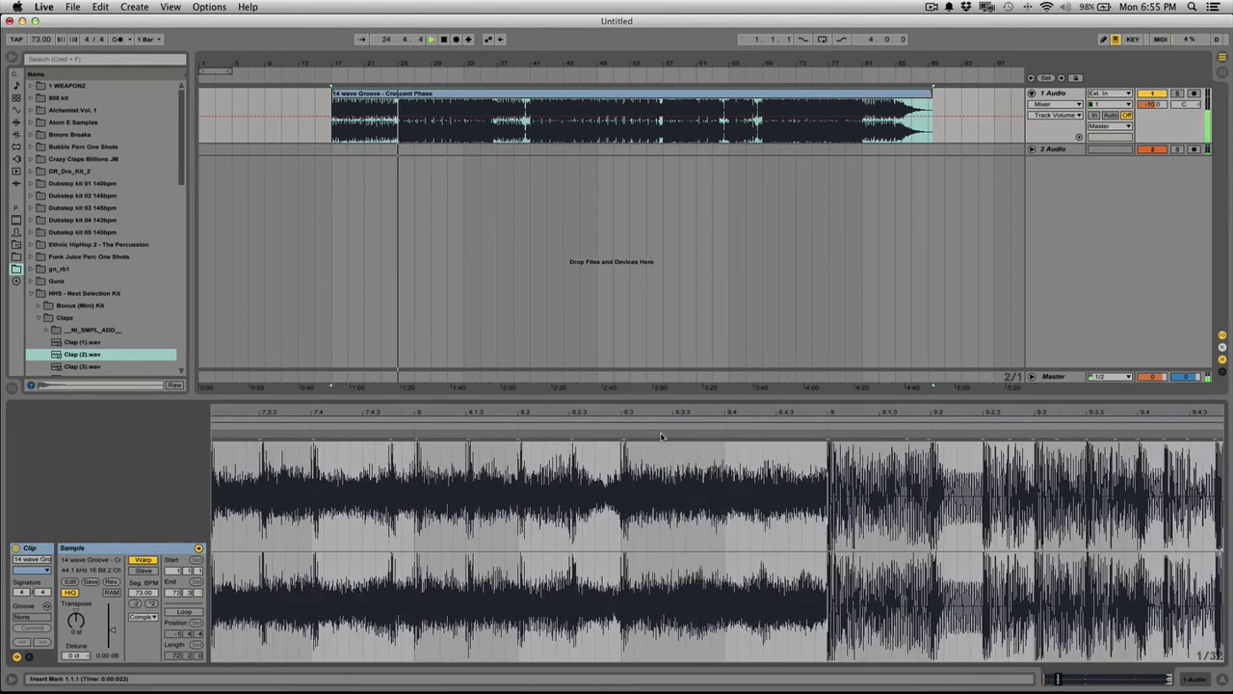
double_click(660, 411)
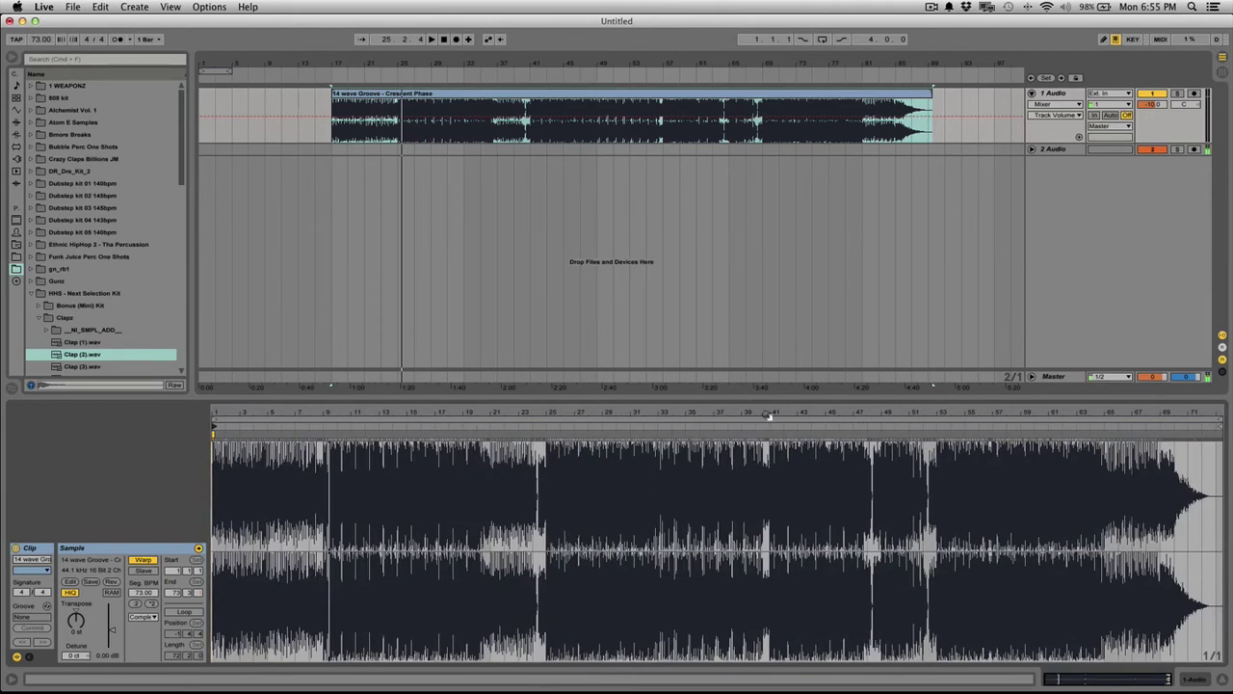
left_click_drag(768, 415, 765, 414)
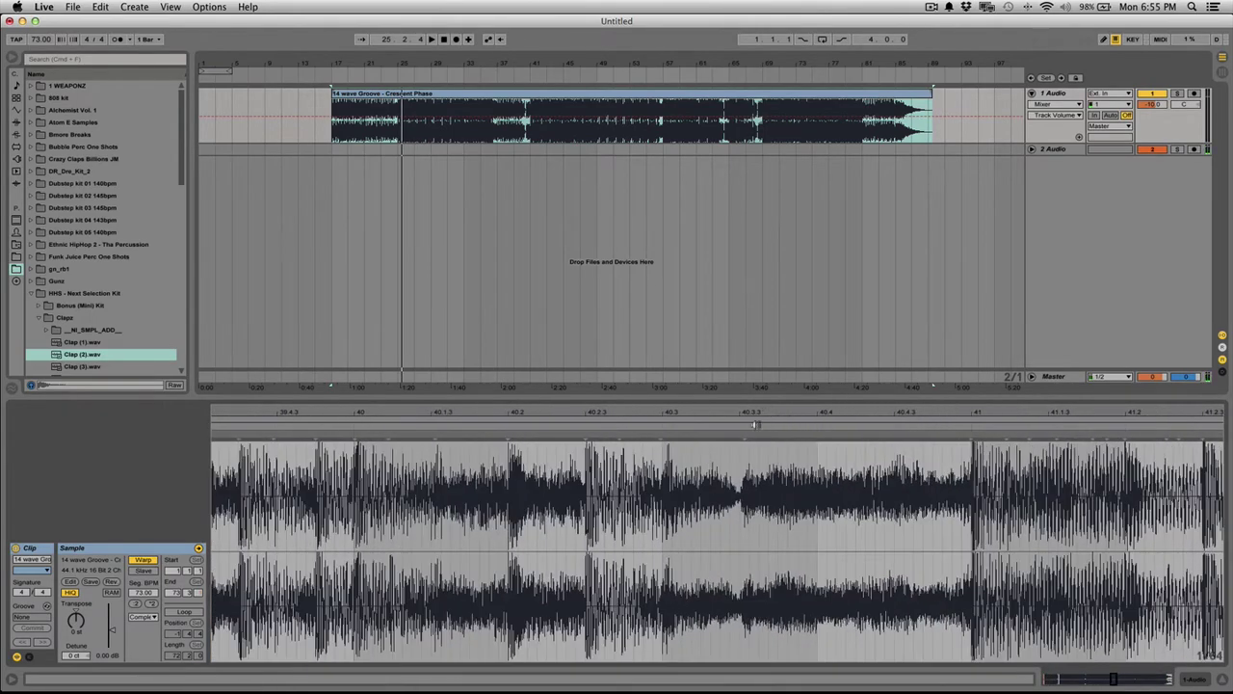
left_click(755, 425)
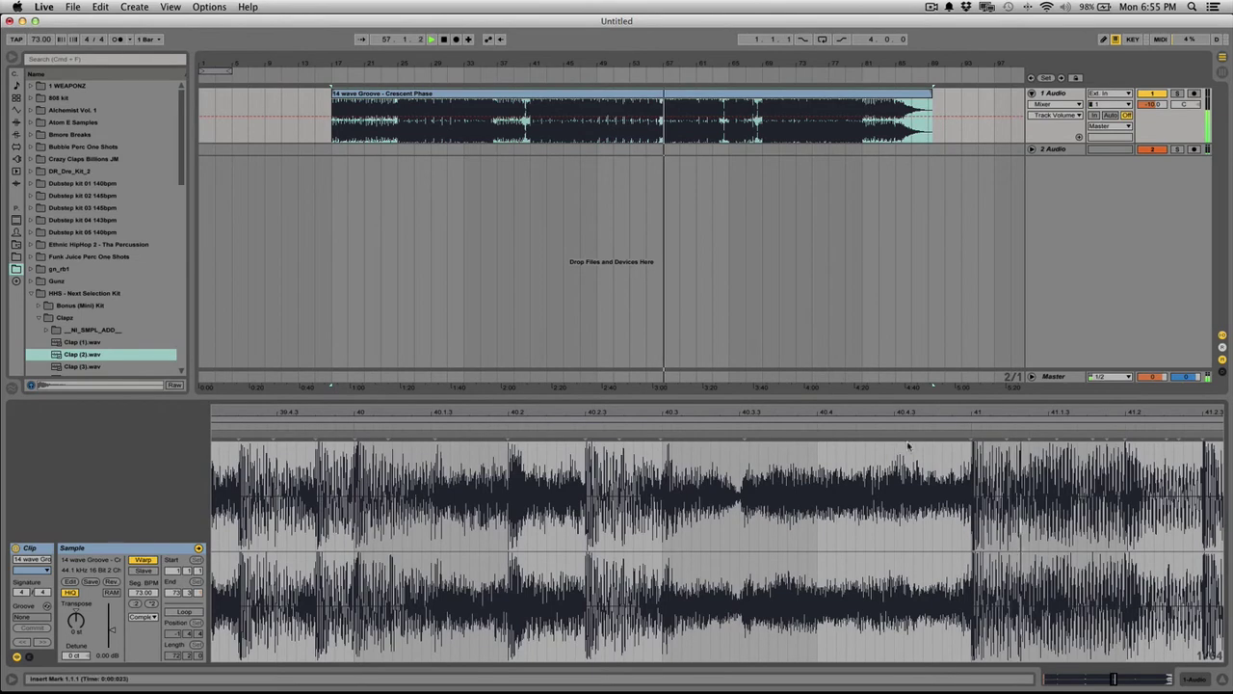
left_click_drag(838, 409, 833, 328)
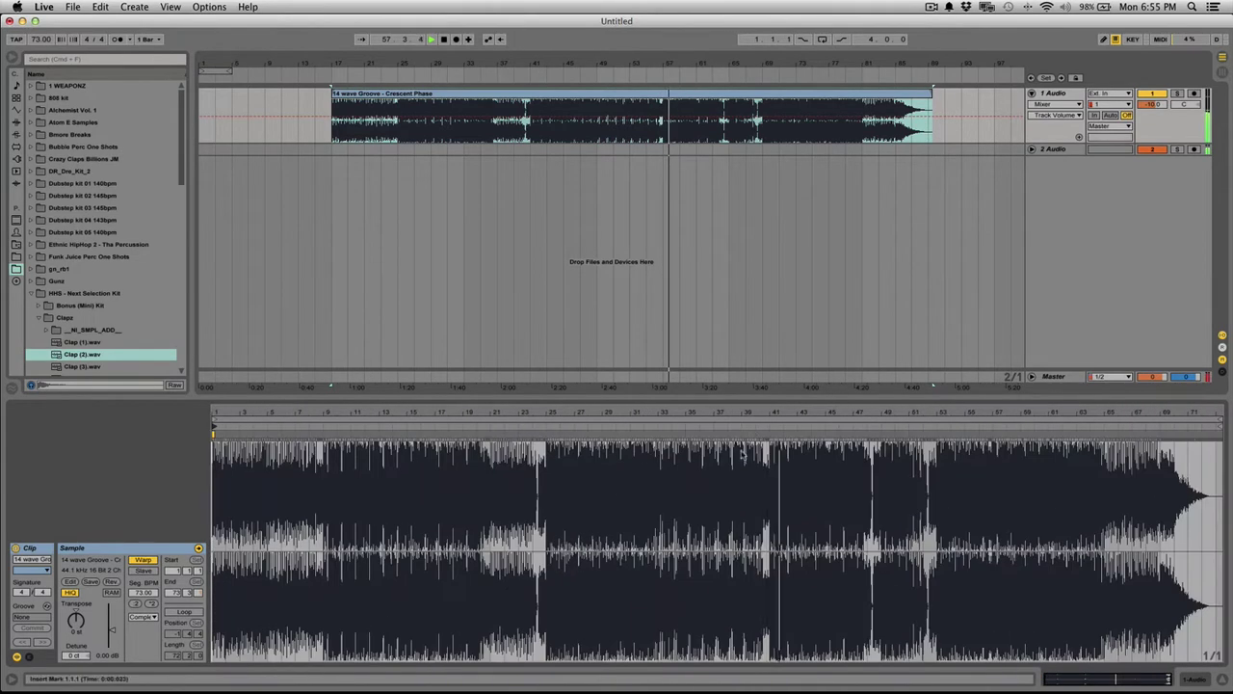
Step: Check the clip's timing against the metronome in the sections around bars 44 and 65, and switch the metronome off
left_click(119, 39)
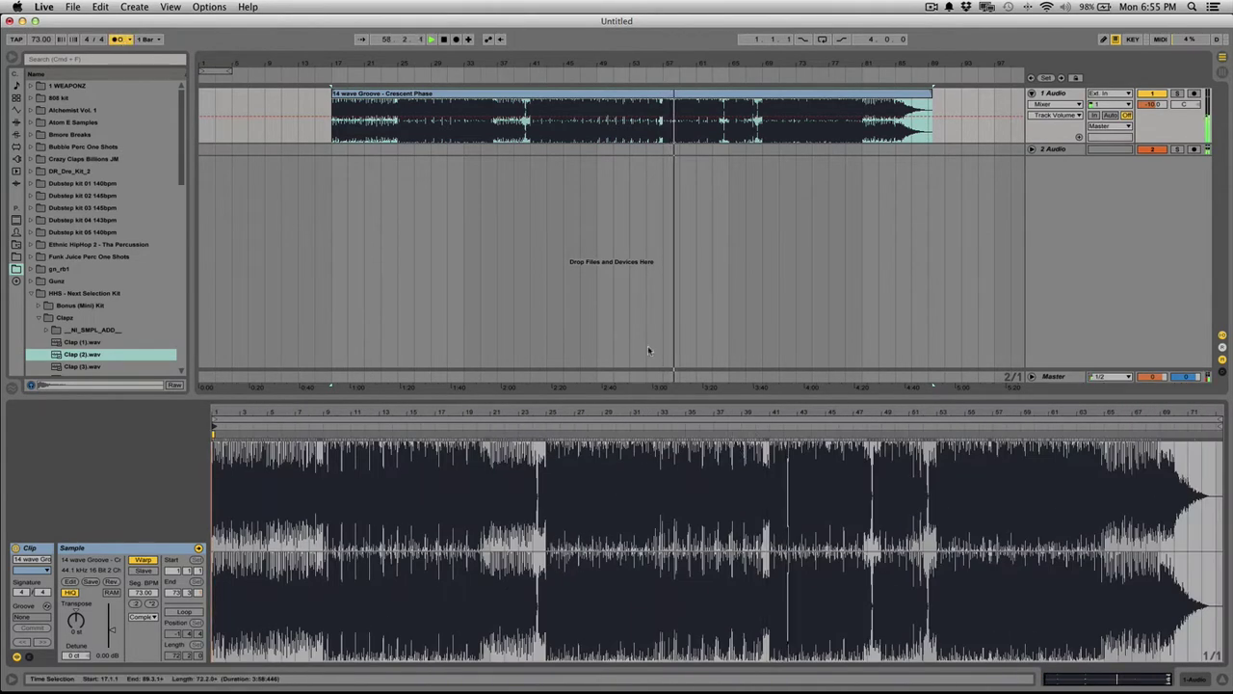
left_click_drag(805, 408, 766, 419)
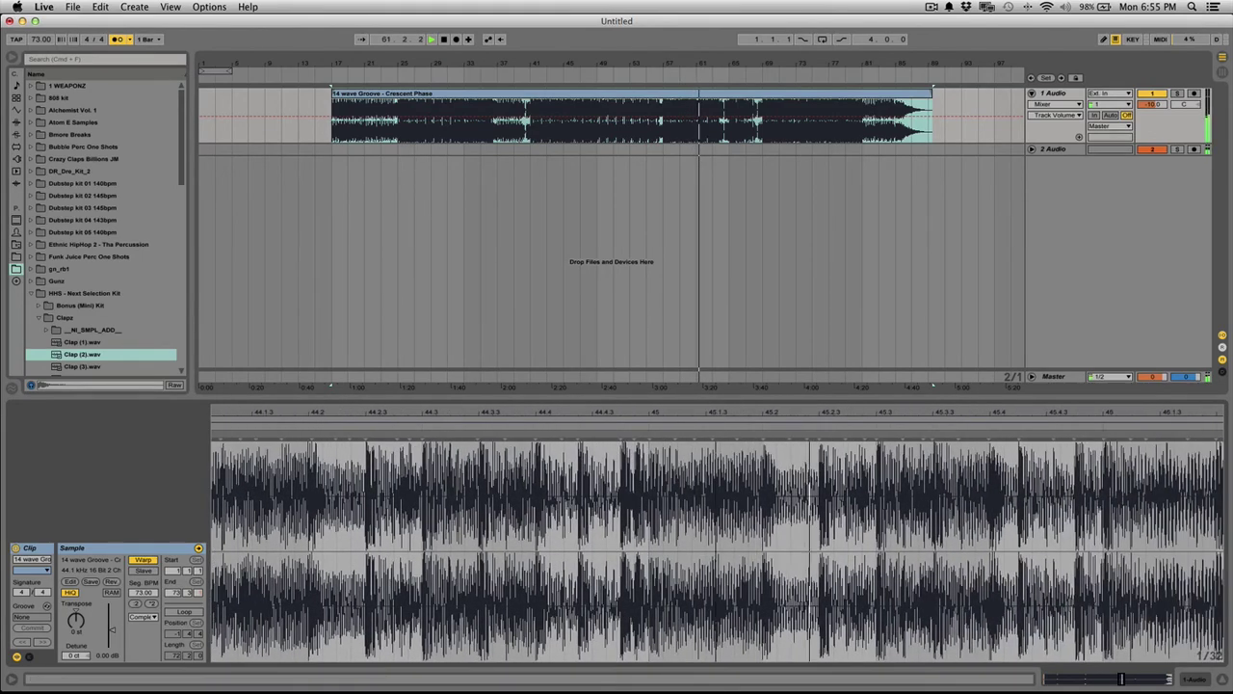
double_click(729, 423)
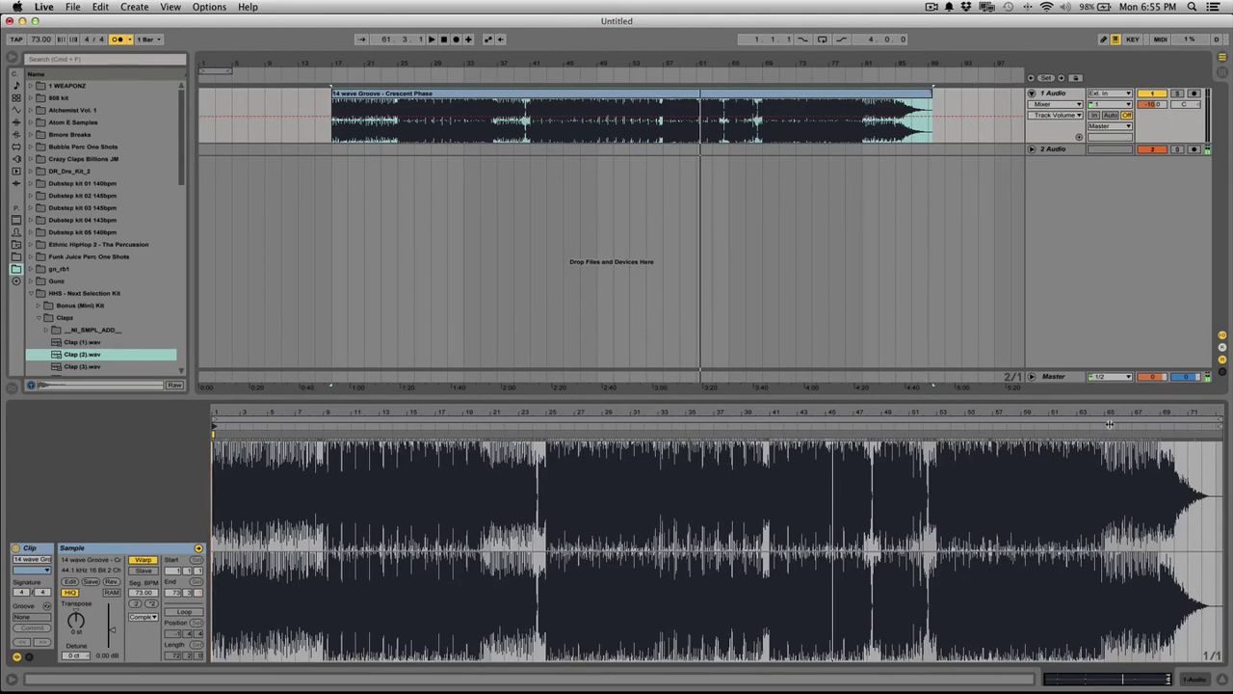
left_click_drag(1106, 412, 848, 377)
left_click(870, 424)
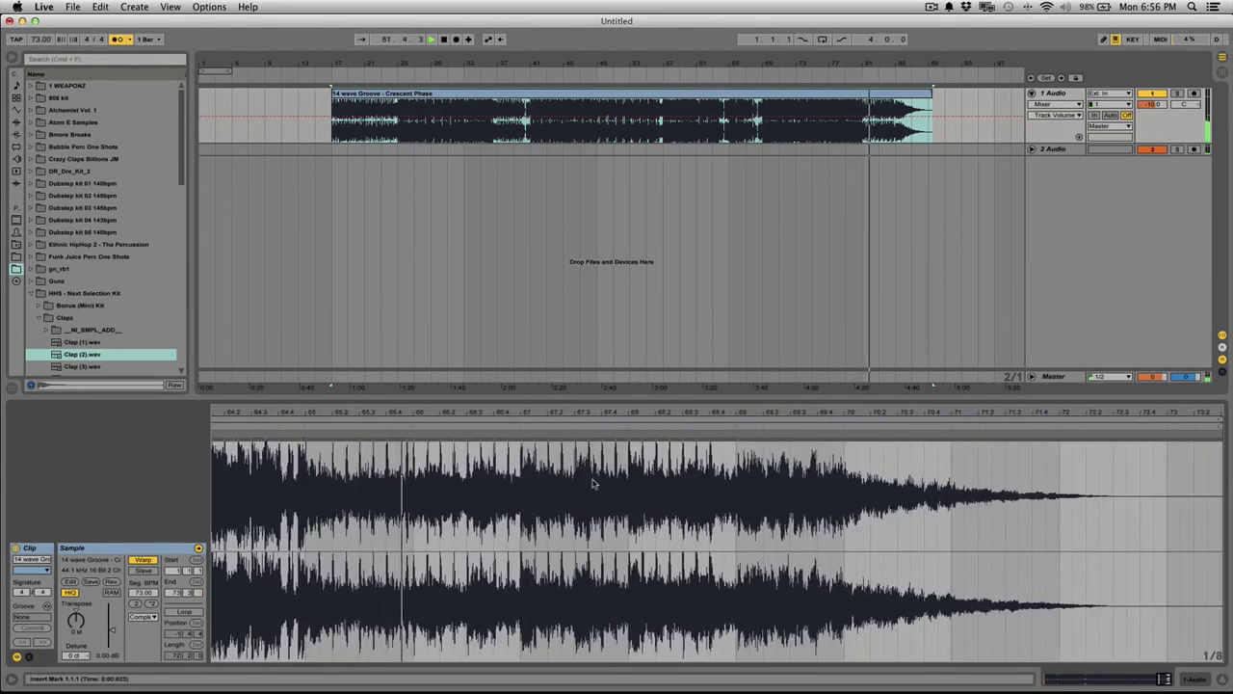
key("space")
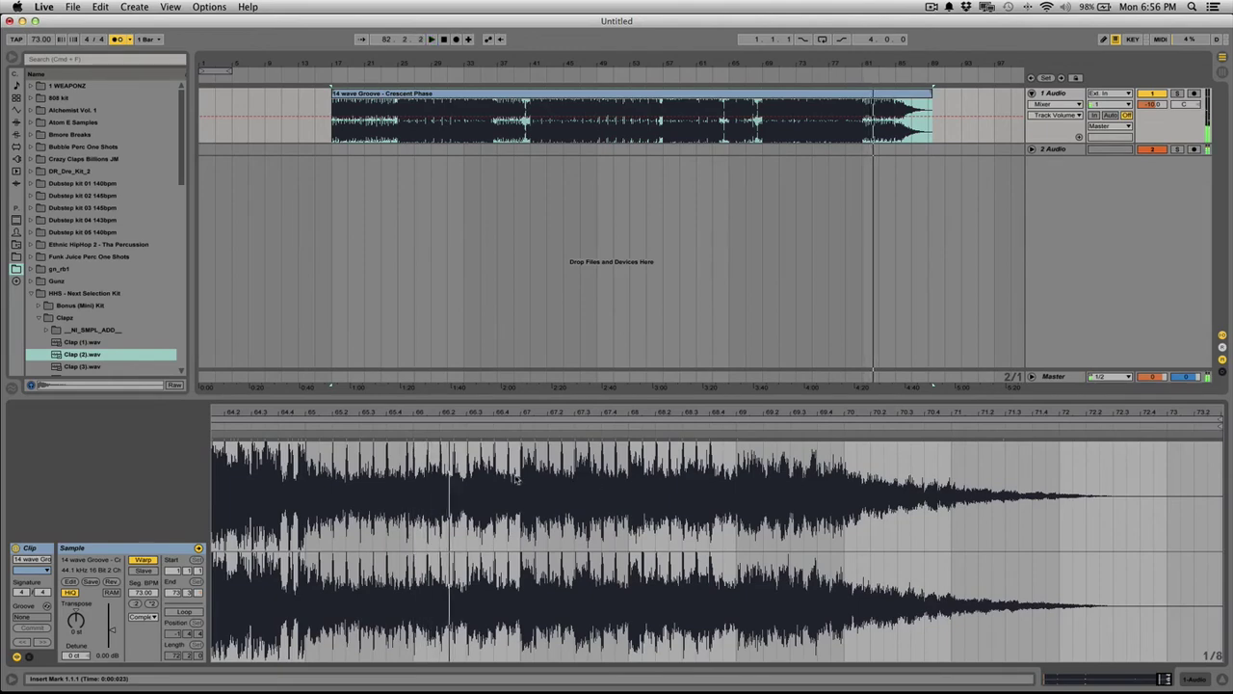
double_click(399, 412)
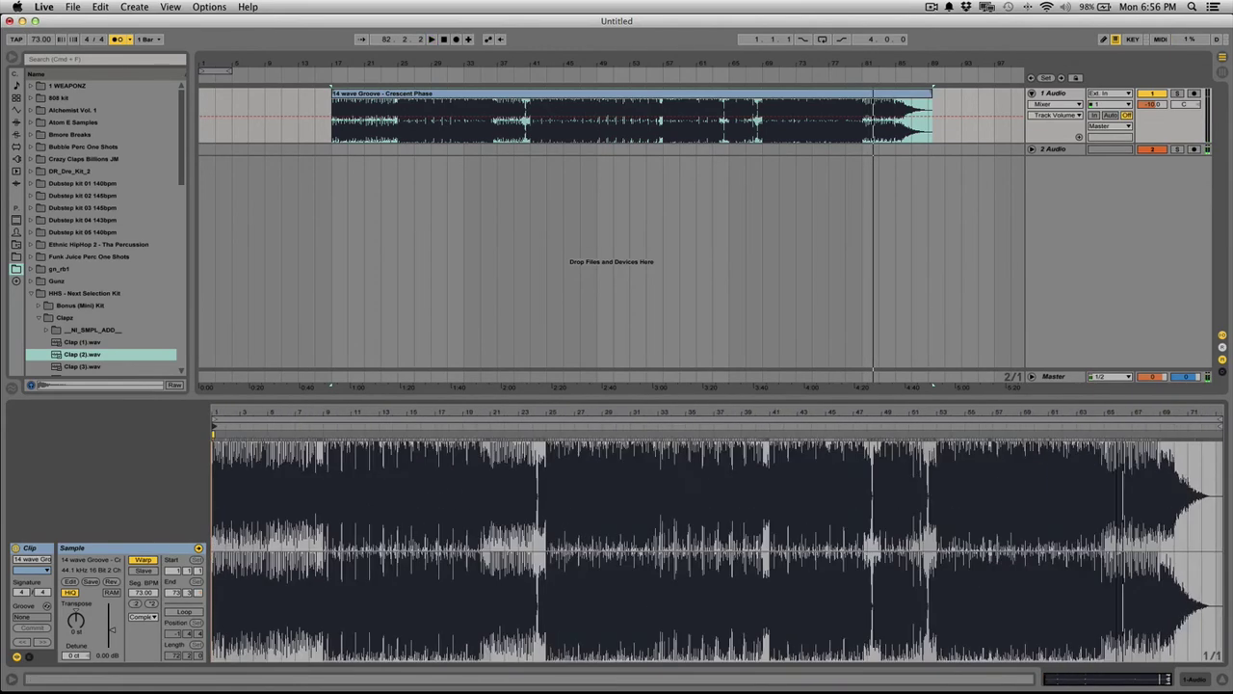
left_click(121, 40)
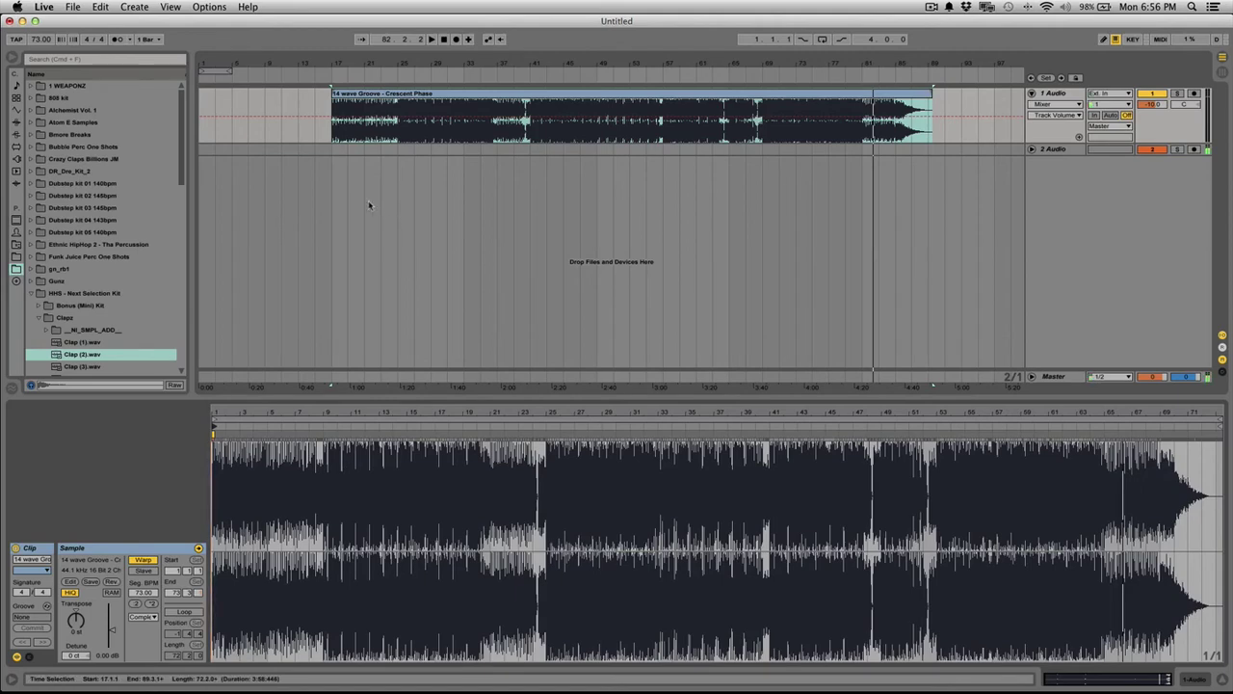
Step: Return the insert marker to the clip's start at bar 17 and select the whole Crescent Phase clip in the arrangement
left_click(333, 163)
left_click(335, 123)
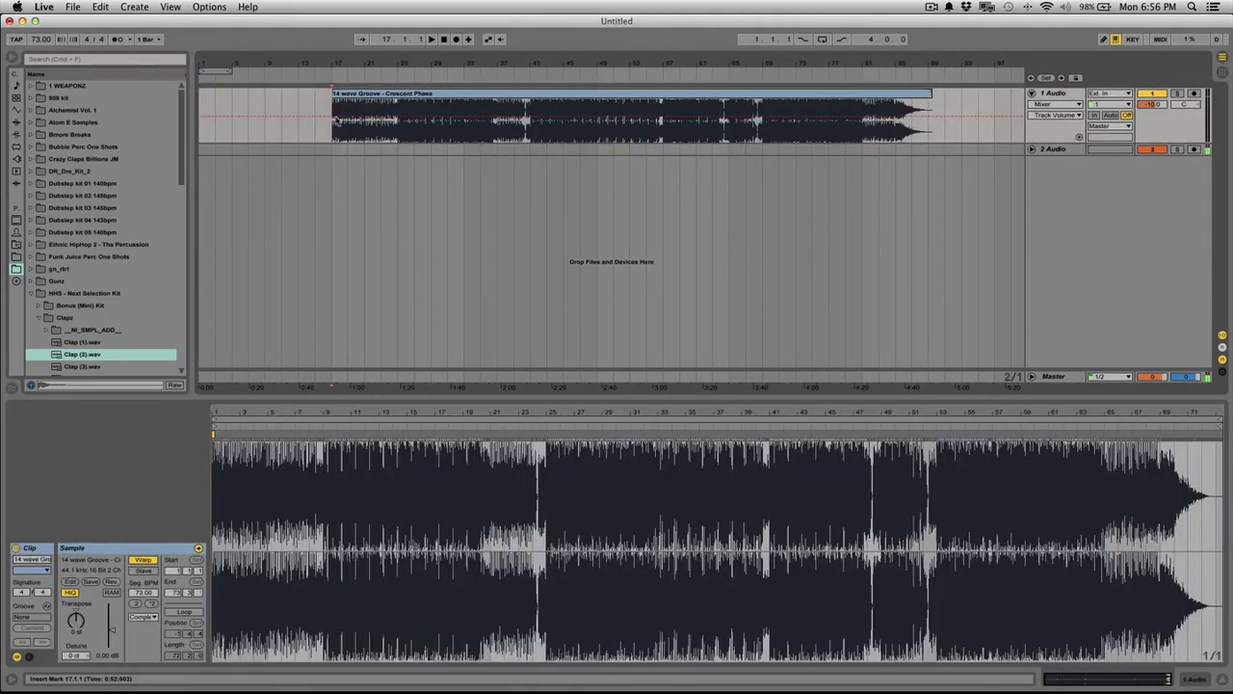
left_click(346, 93)
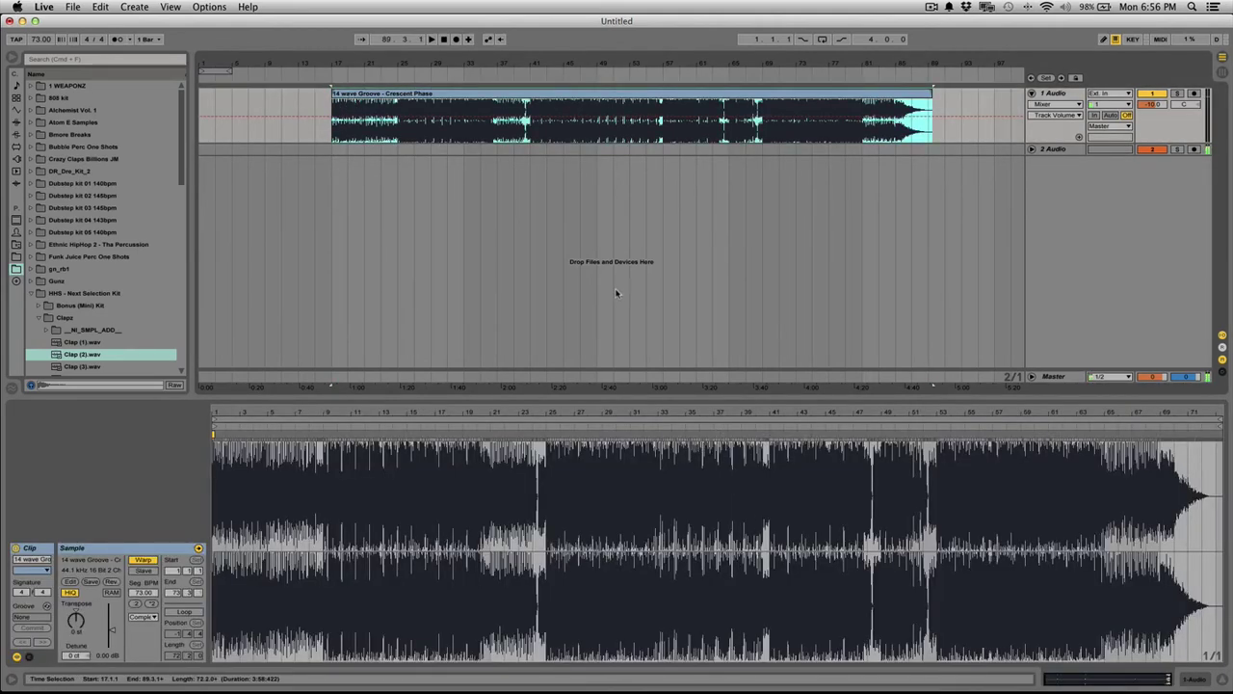